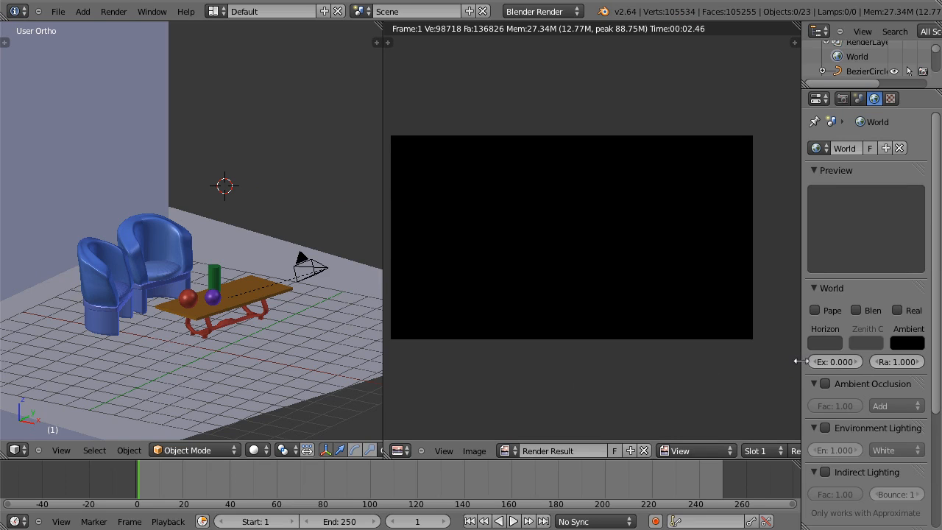
Widen the properties area, add an Area lamp at the 3D cursor and render the scene
left_click_drag(799, 360, 758, 360)
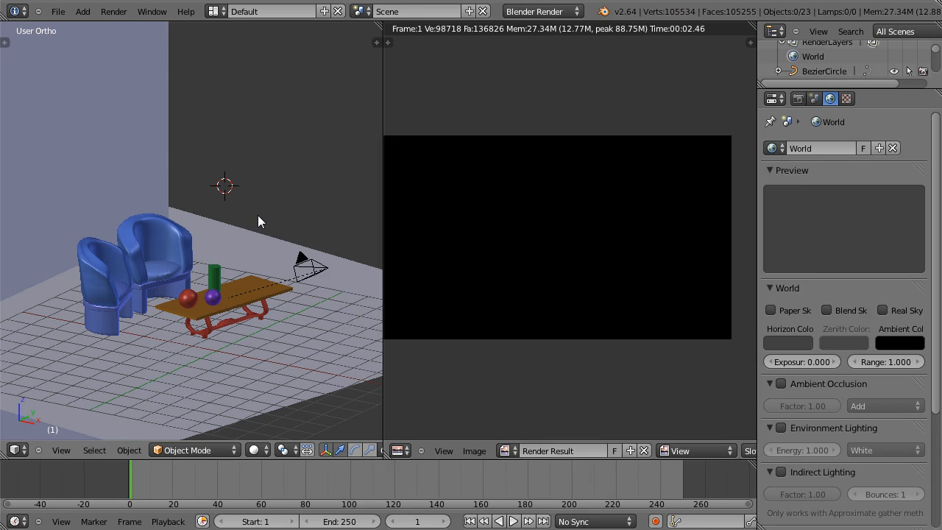
key("shift+a")
mouse_move(225, 382)
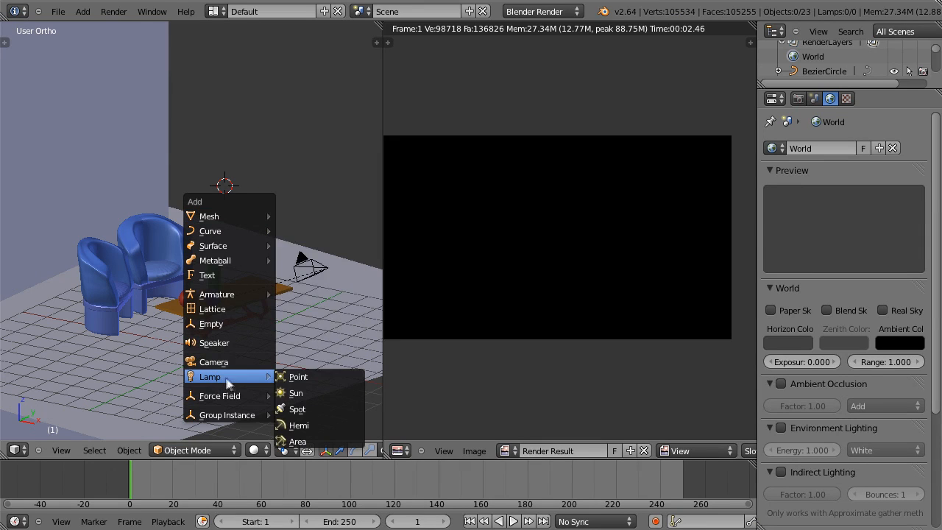
left_click(298, 441)
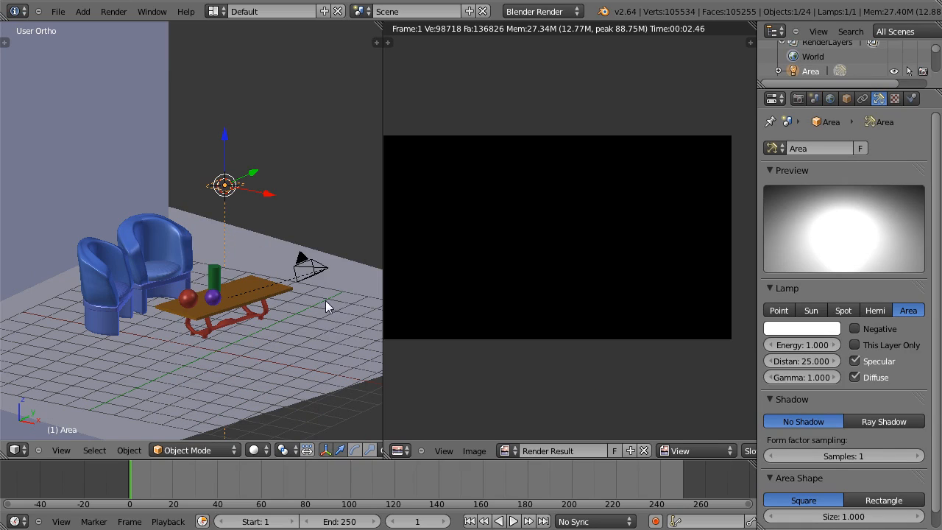
key("F12")
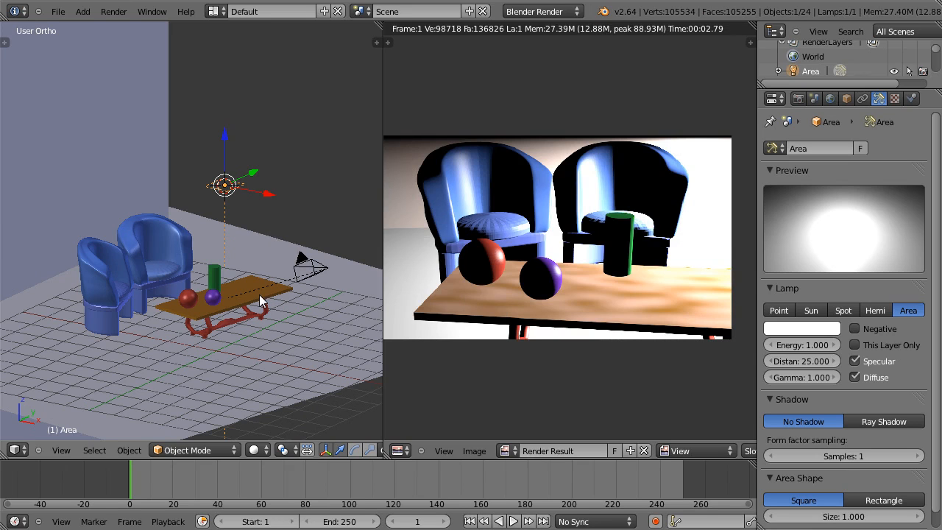
Raise the area lamp about 2.2 units along Z and rotate it to aim diagonally down toward the chairs
middle_click_drag(274, 288, 324, 197)
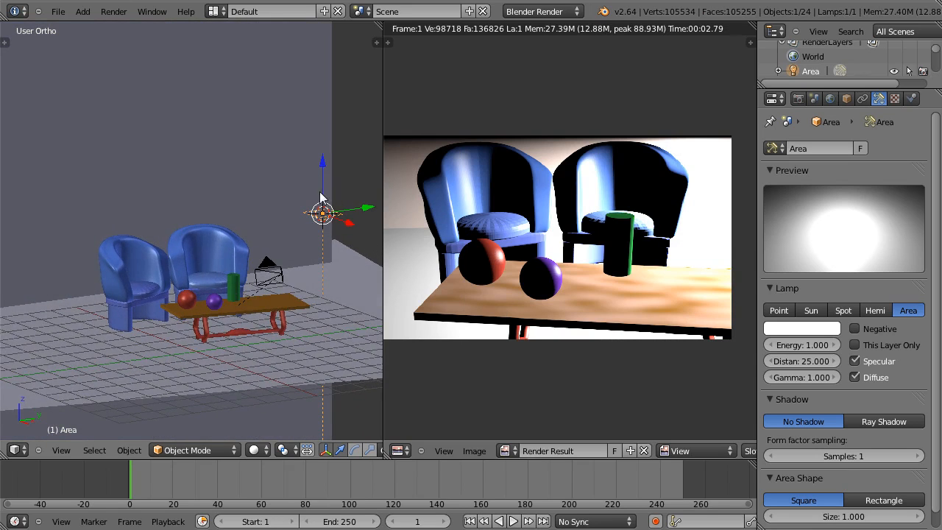
key("g")
key("z")
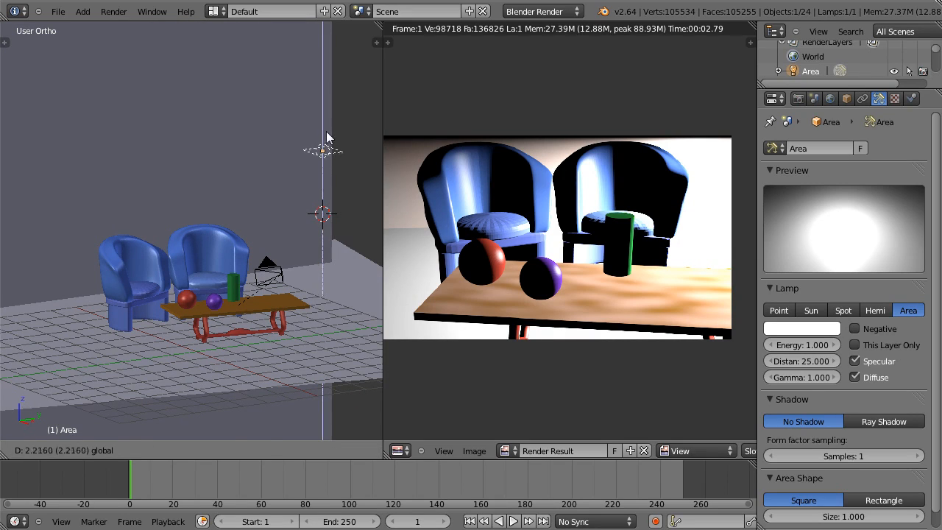
left_click(335, 141)
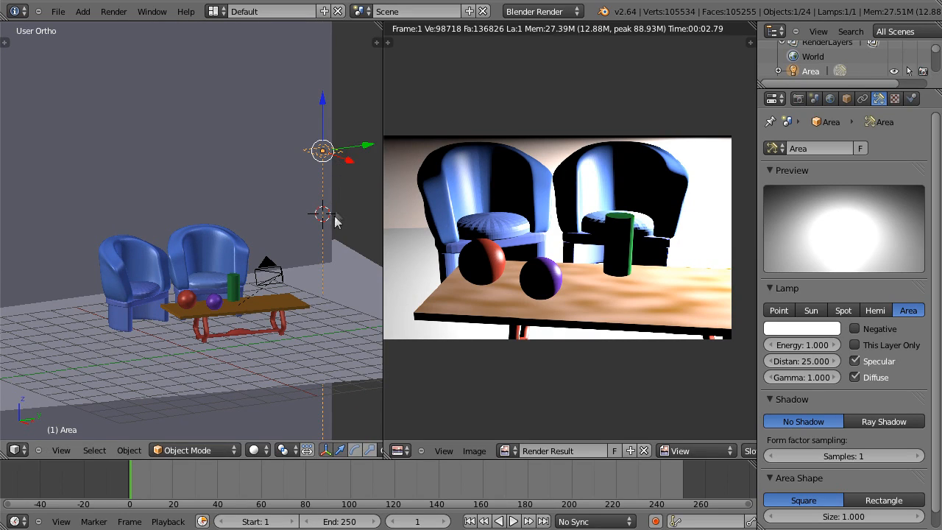
key("r")
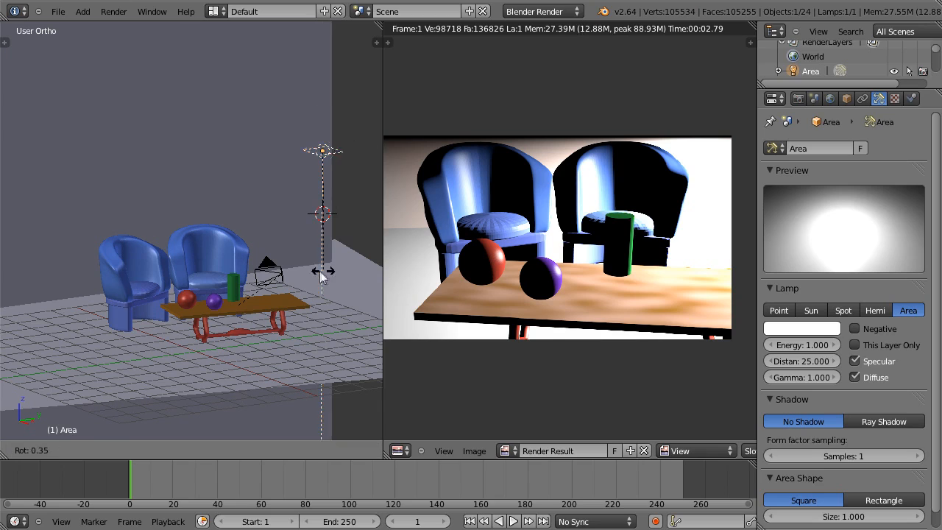
left_click(228, 257)
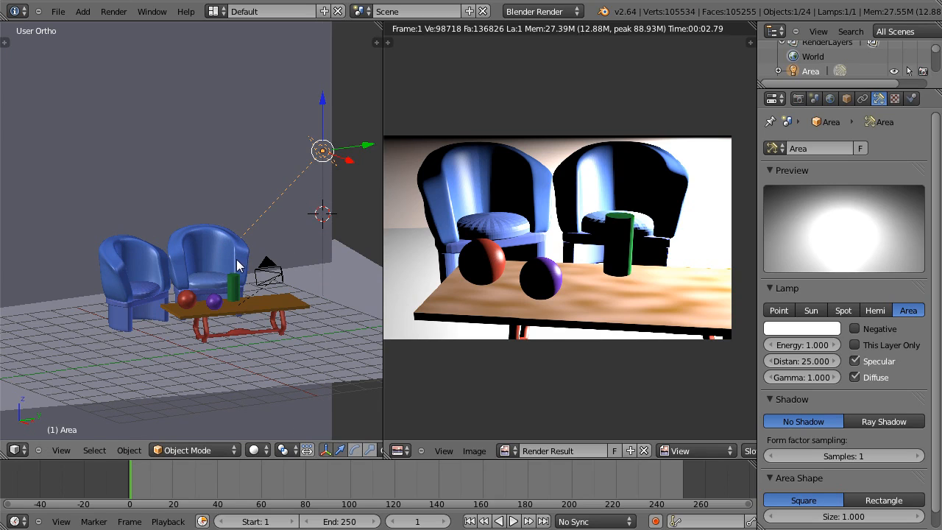
In the right view, rotate the area lamp to a shallower angle across the chairs and render the scene
key("KP_3")
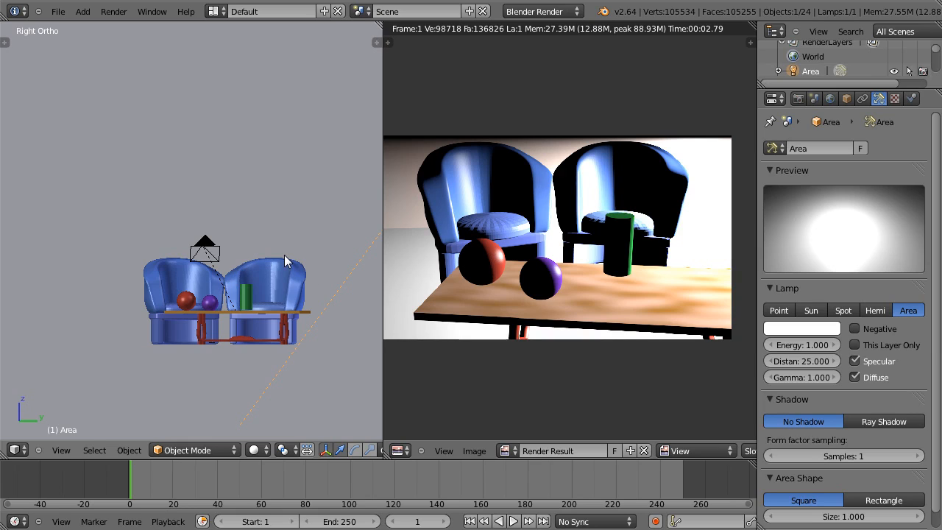
scroll(284, 254, "down", 1)
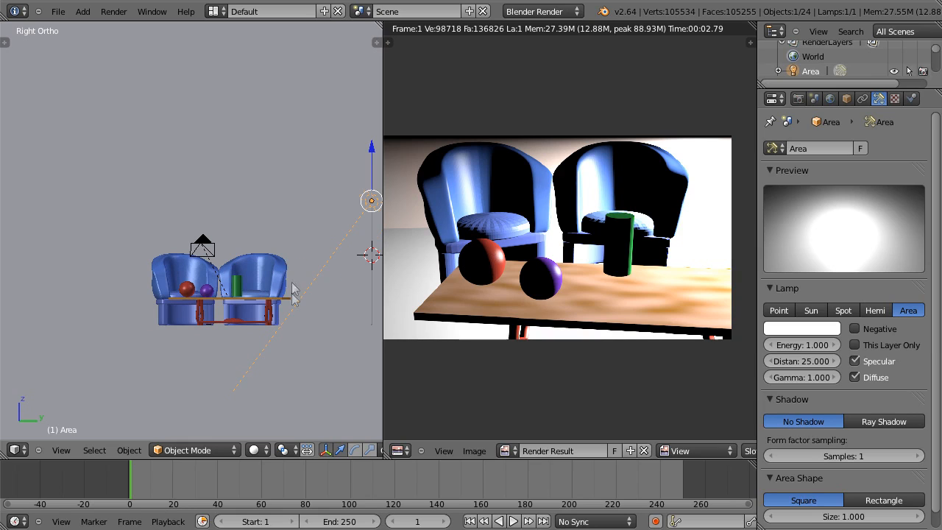
key("r")
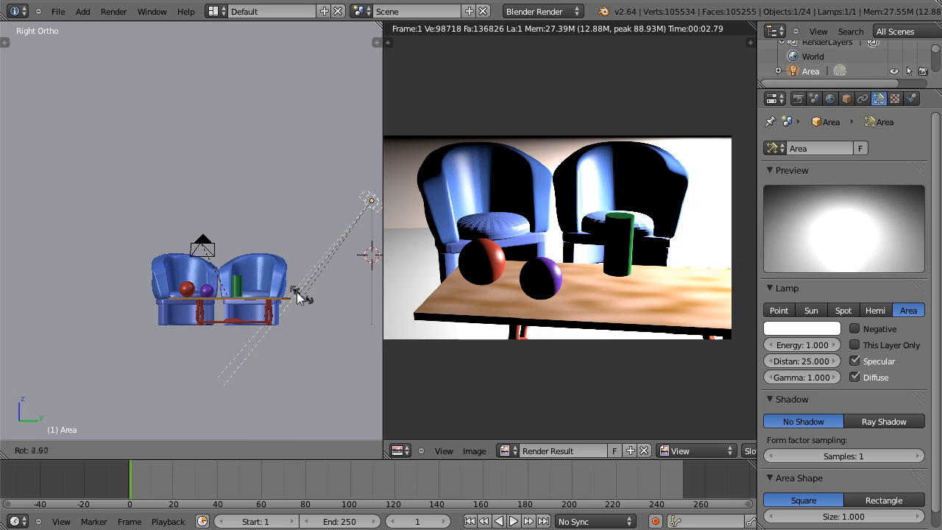
left_click(263, 286)
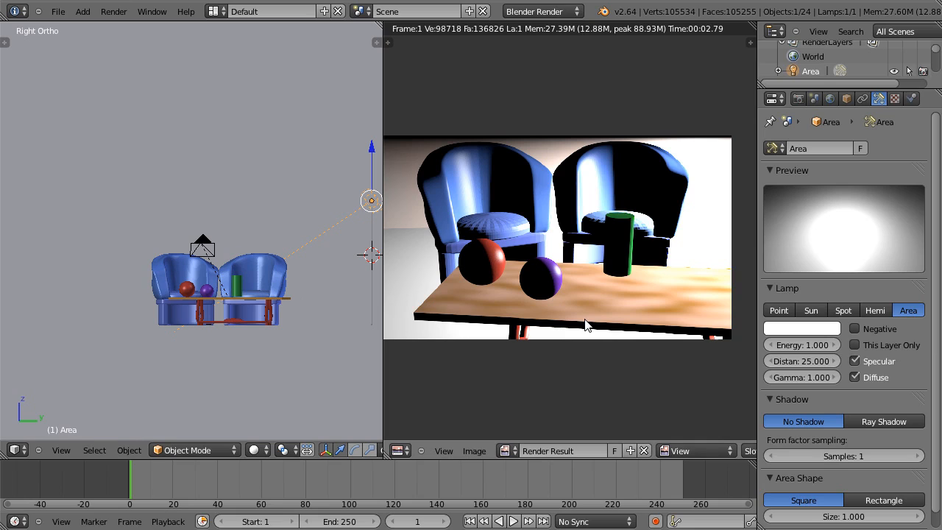
key("F12")
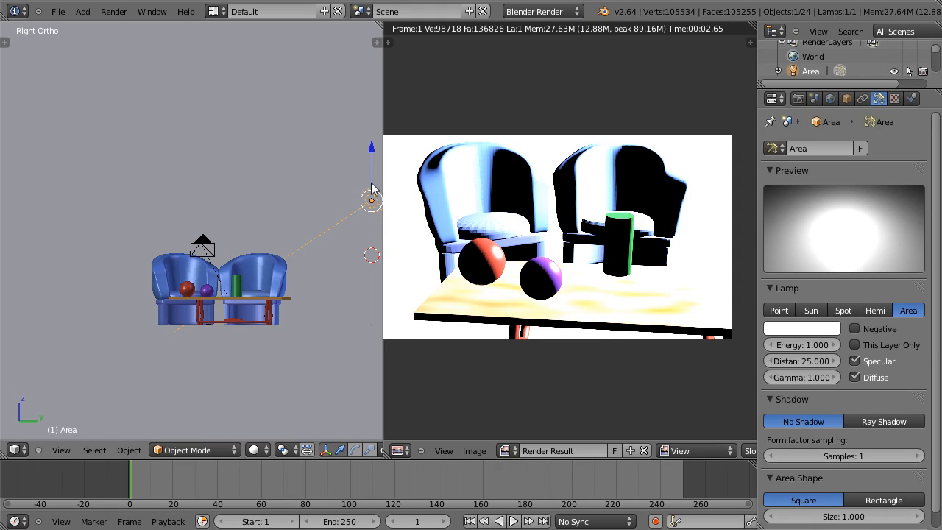
Raise the area lamp well above the chairs along Z and rotate it about -20 degrees to aim down at them
left_click_drag(372, 189, 371, 68)
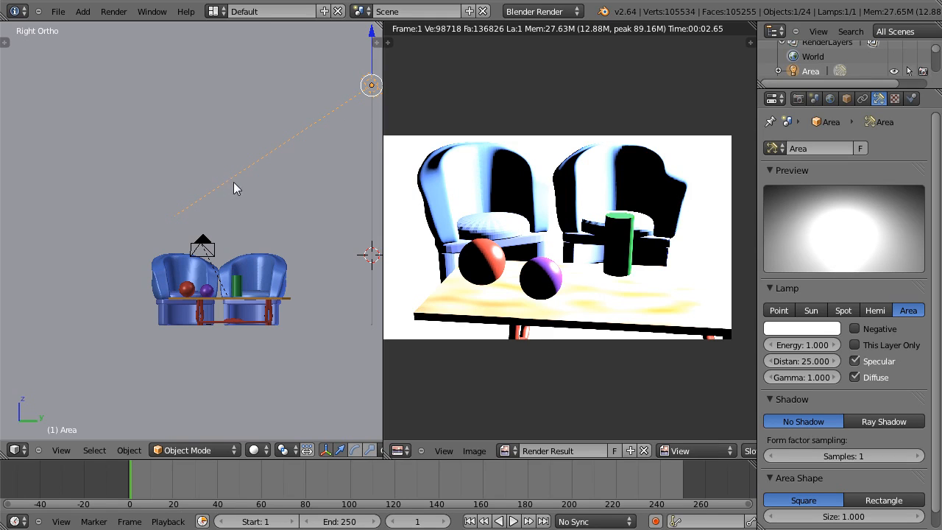
key("r")
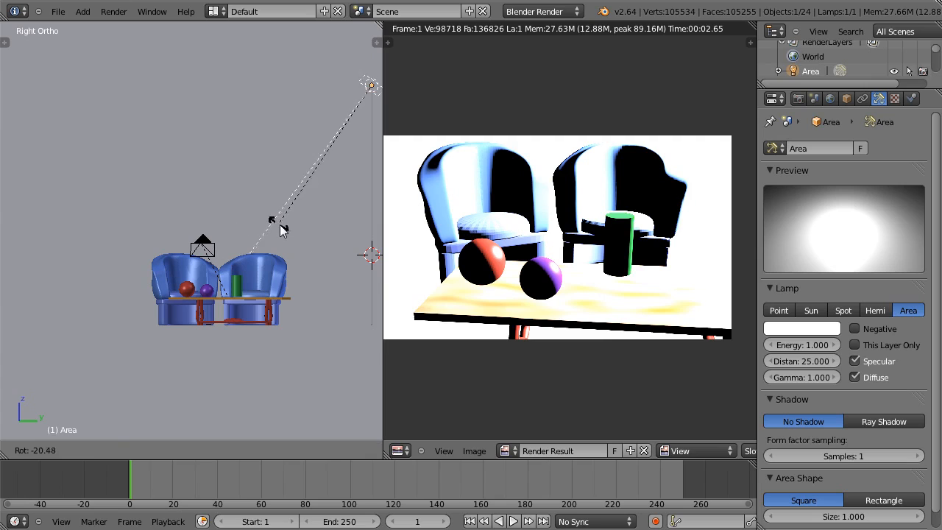
left_click(284, 229)
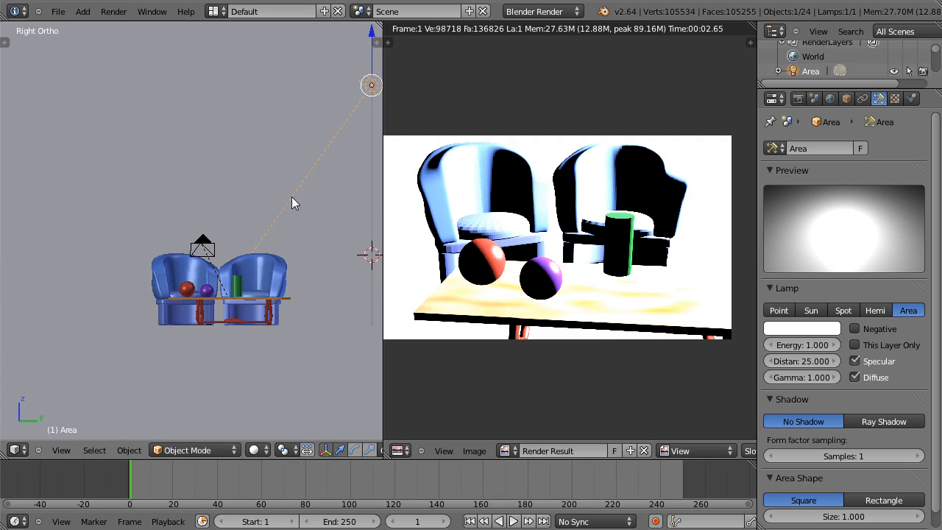
left_click_drag(371, 67, 371, 58)
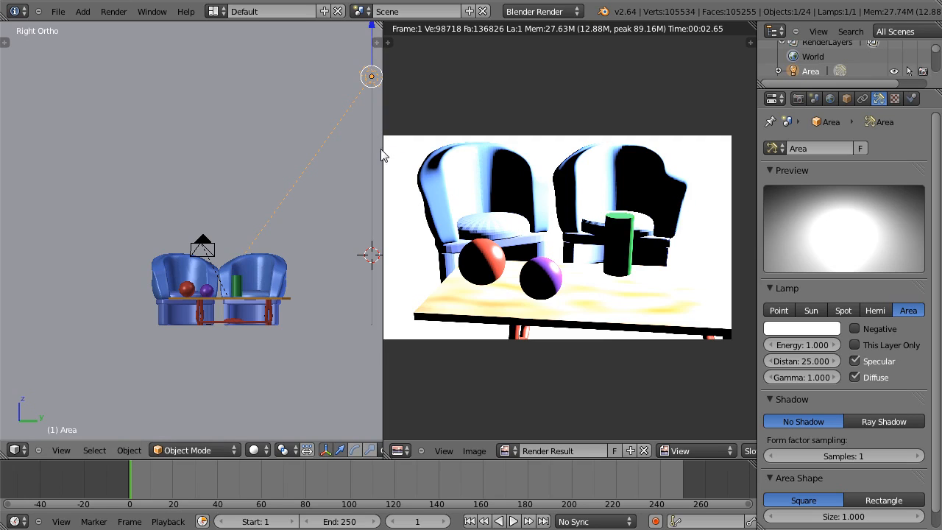
Widen the 3D view, shift the area lamp along Y toward the chairs and raise it slightly along Z
left_click_drag(383, 155, 421, 152)
left_click_drag(413, 76, 379, 72)
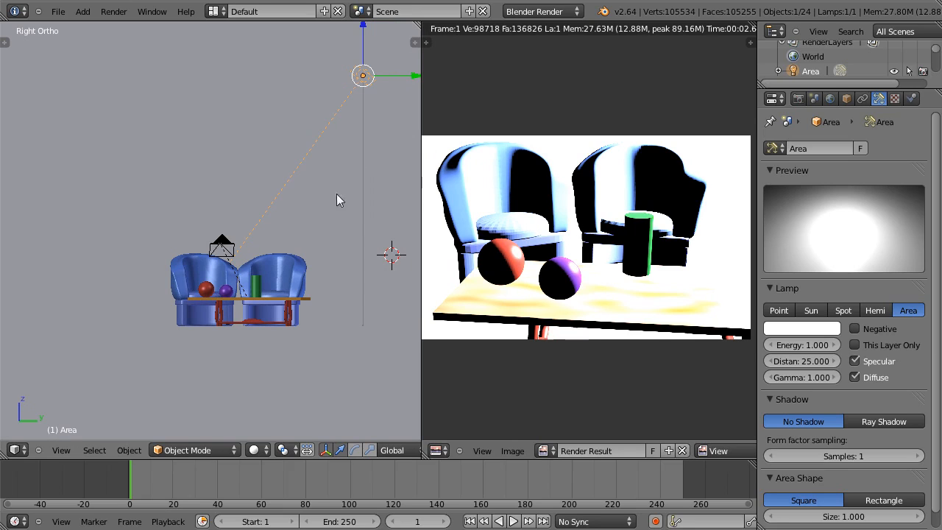
middle_click_drag(330, 215, 328, 284, "shift")
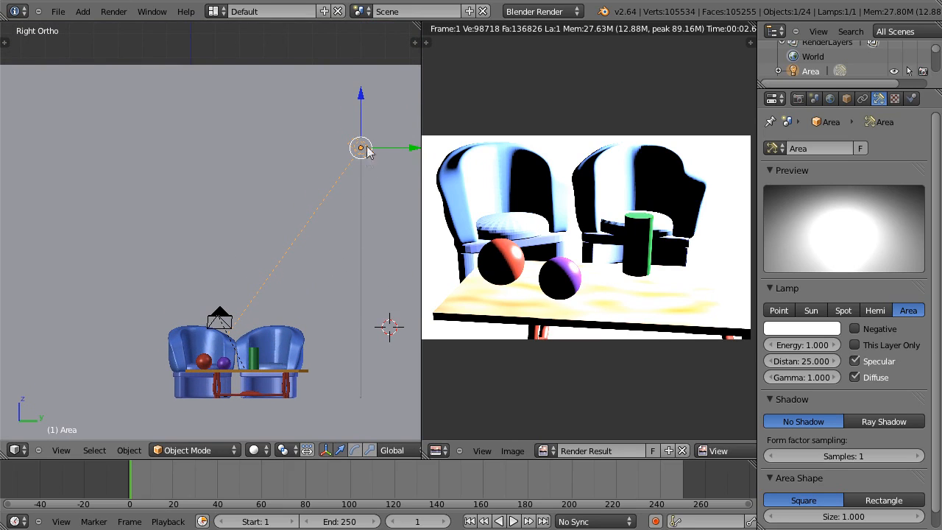
mouse_move(362, 133)
left_mouse_down()
mouse_move(364, 92)
mouse_move(368, 116)
left_mouse_up()
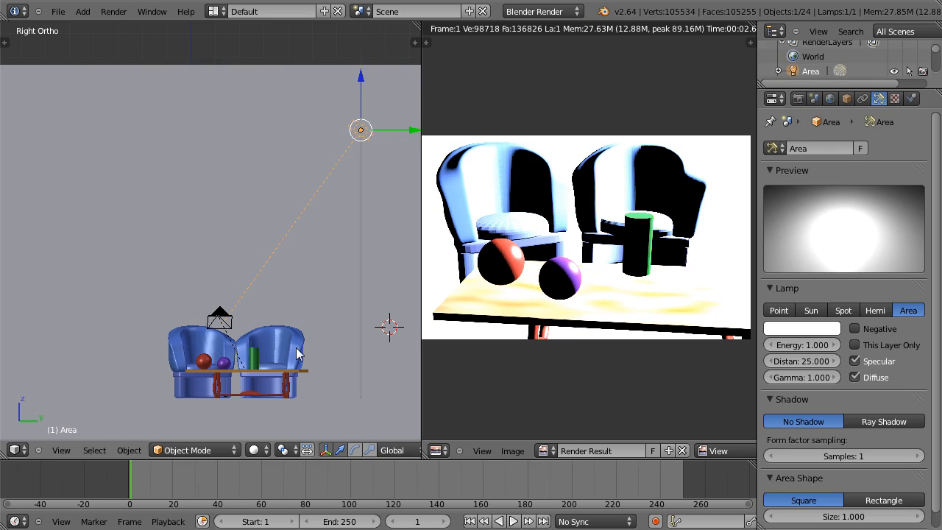
In the front view, raise the area lamp further along Z and rotate it to point almost straight down over the chairs
key("KP_1")
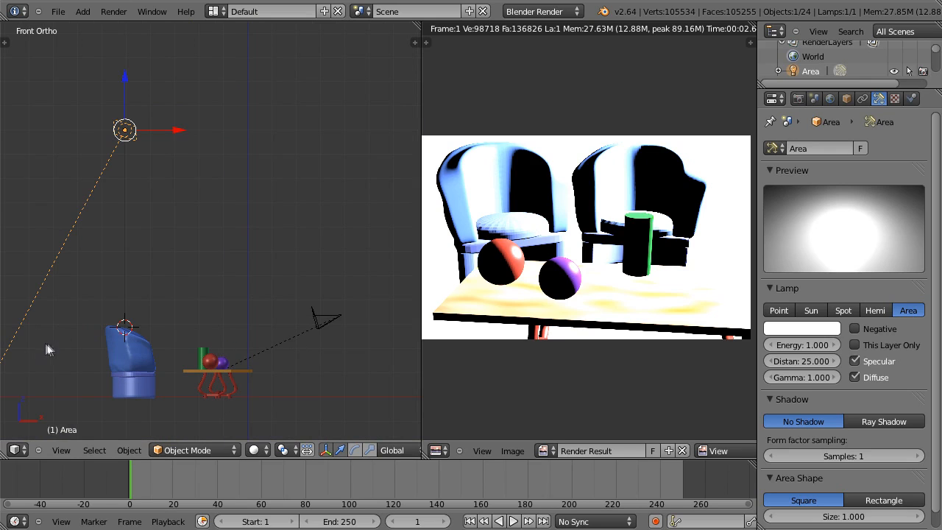
key("g")
key("z")
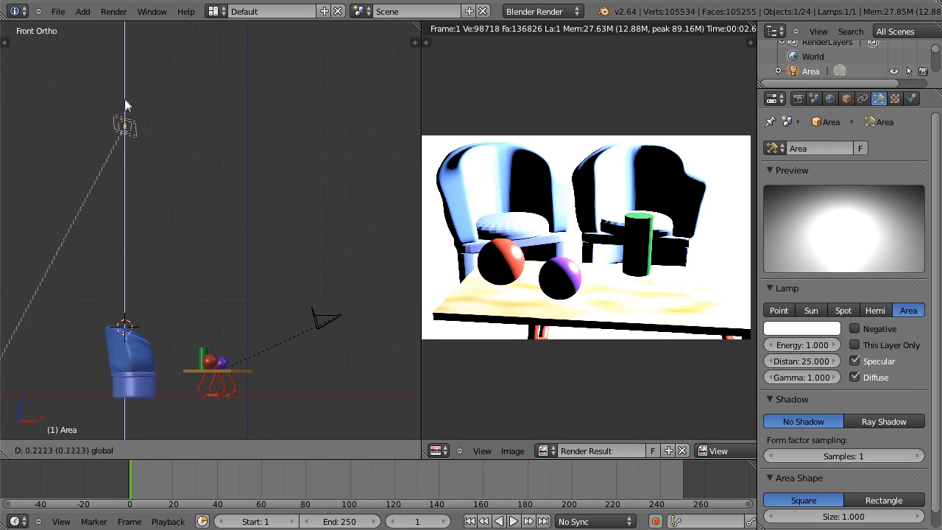
left_click(123, 79)
key("r")
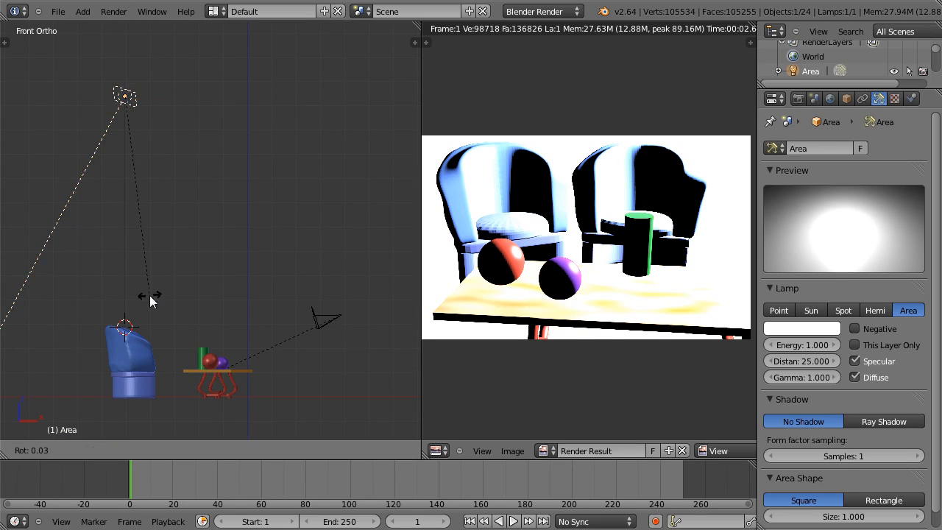
left_click(224, 224)
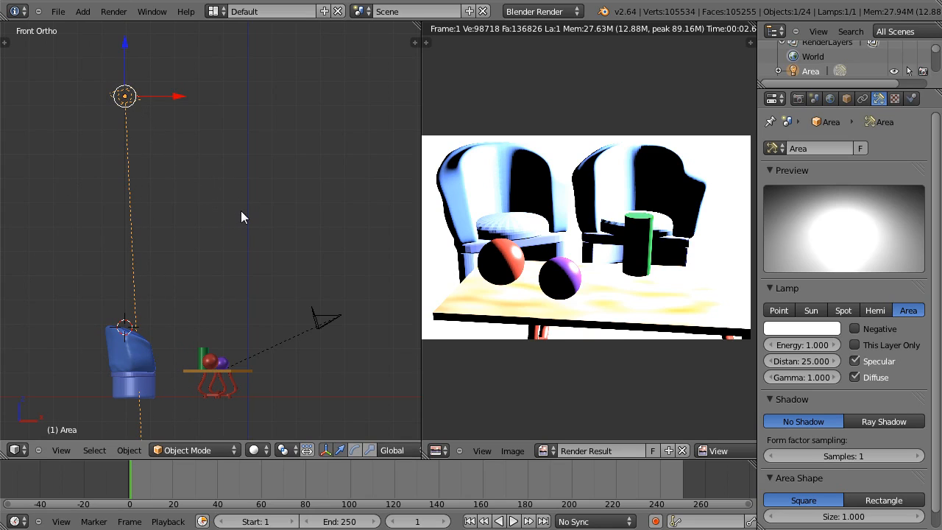
Raise the area lamp far above the furniture along Z until its beam ends near the chairs, and render the scene
scroll(240, 210, "down", 4)
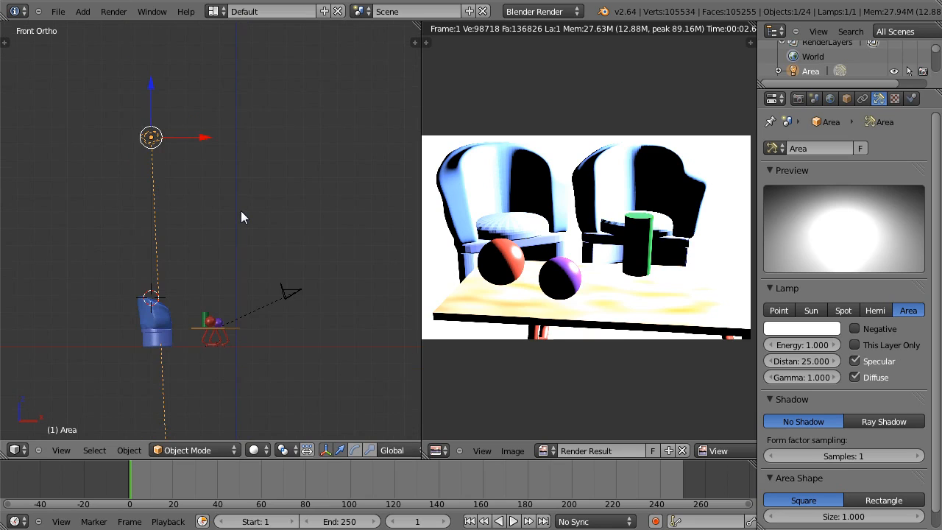
scroll(241, 210, "down", 2)
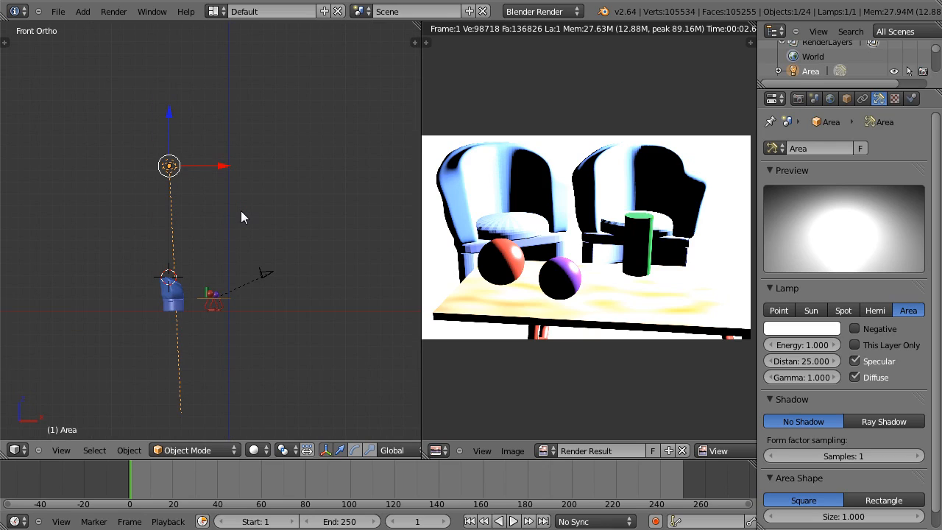
left_click_drag(169, 136, 140, 30)
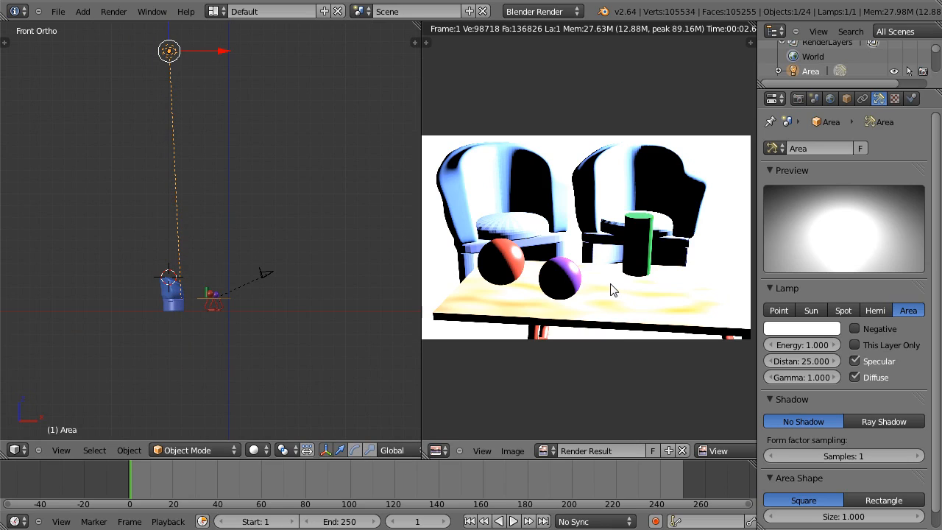
key("F12")
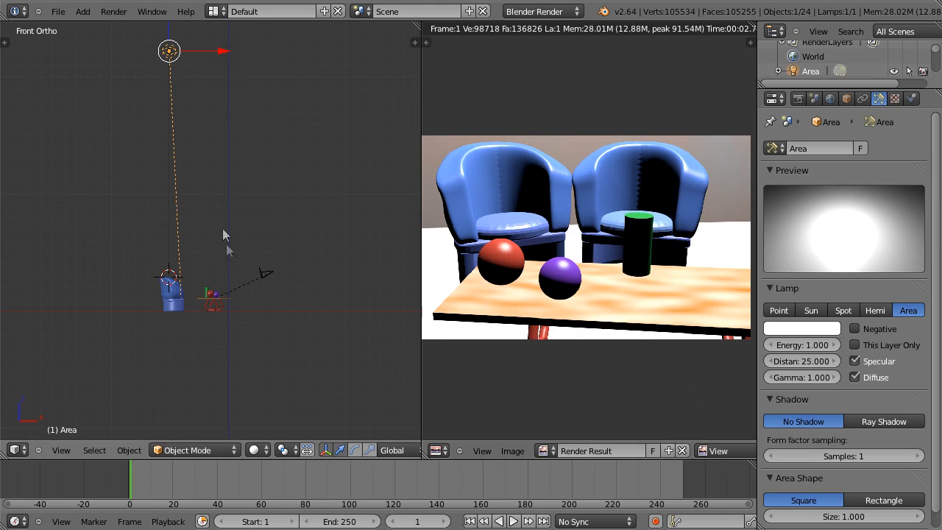
Move the area lamp about 1.4 units along X toward the table, tilt it back at the chairs, raise it slightly and render
key("g")
key("x")
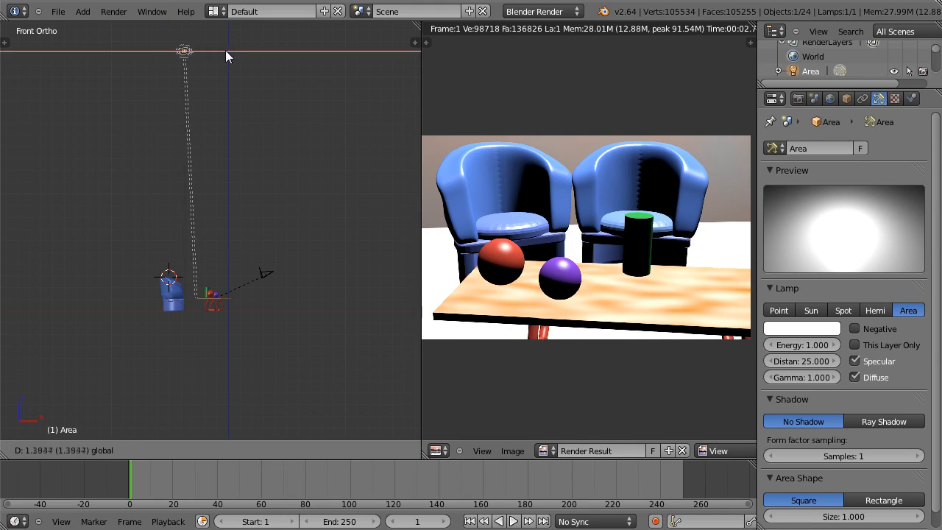
left_click(225, 52)
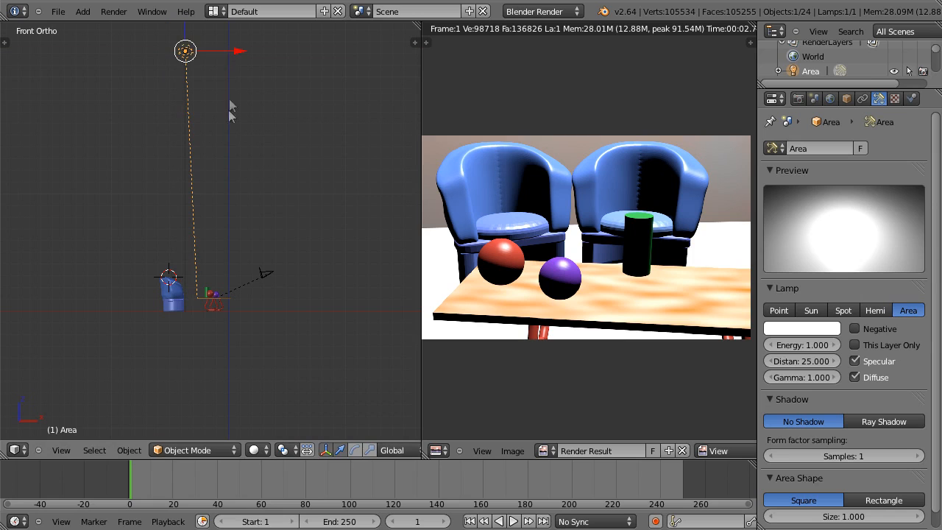
key("r")
left_click(212, 233)
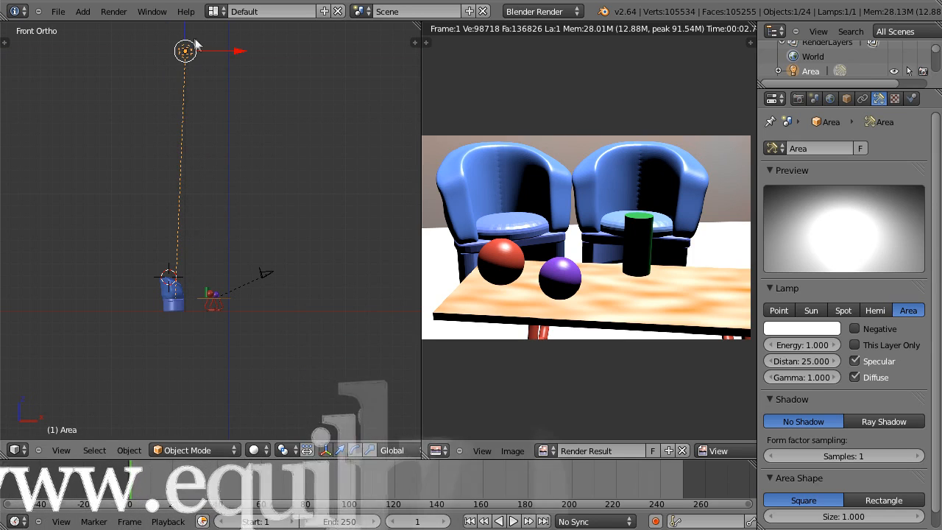
left_click_drag(186, 33, 186, 27)
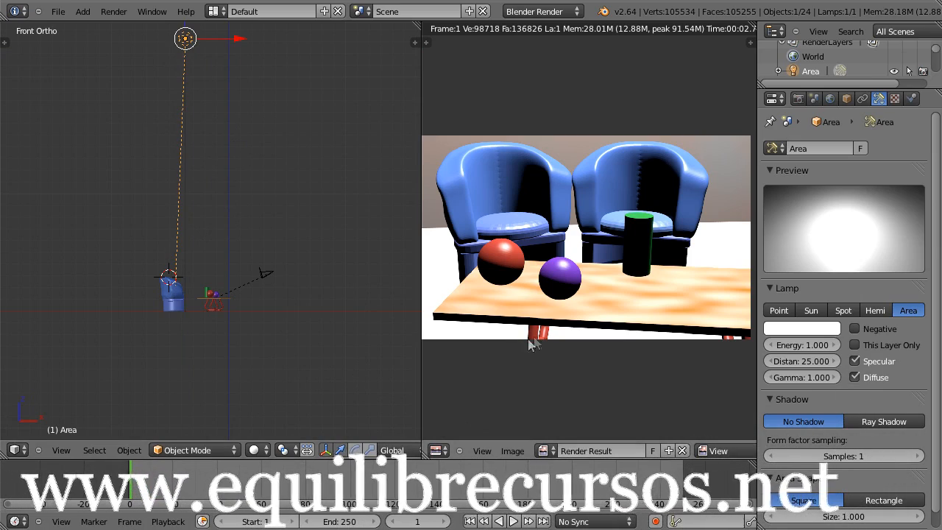
key("F12")
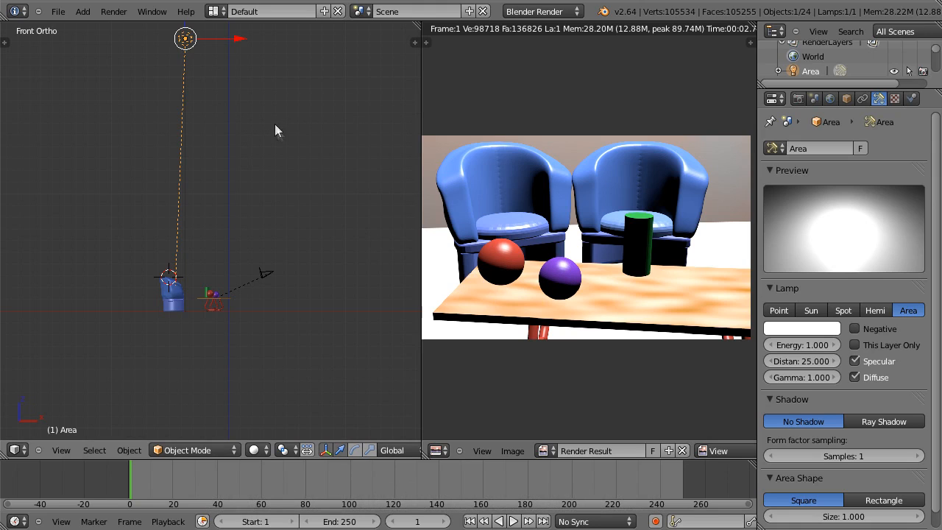
Move the area lamp along X to just past the table, rotate it about 11 degrees back toward the chairs and render
left_click_drag(221, 38, 272, 41)
key("r")
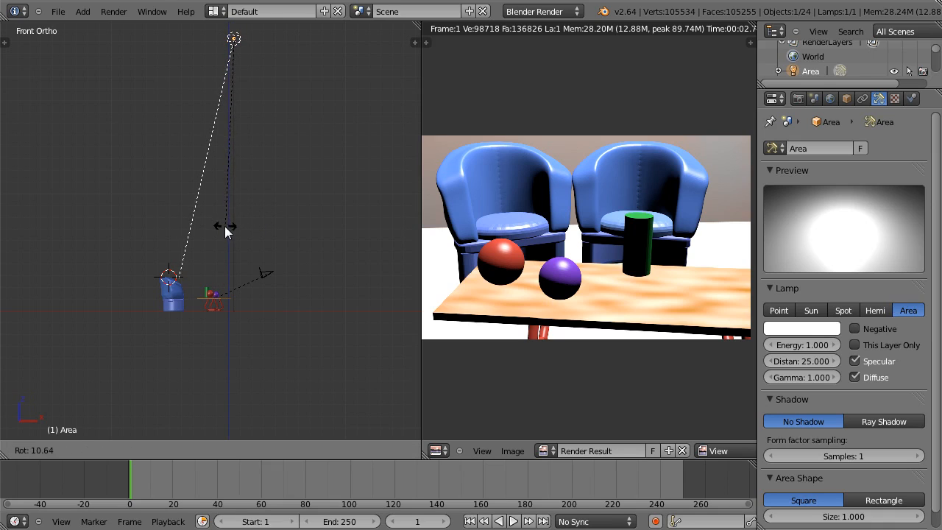
left_click(222, 228)
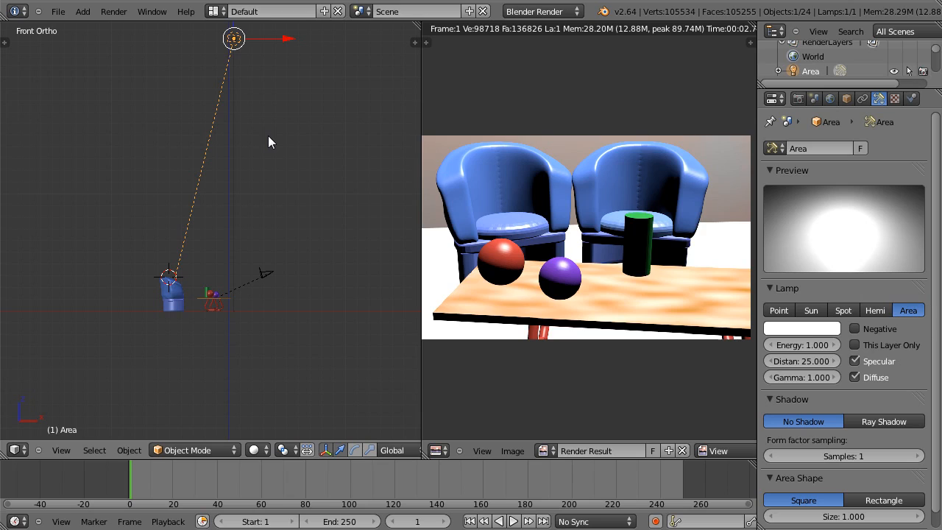
key("F12")
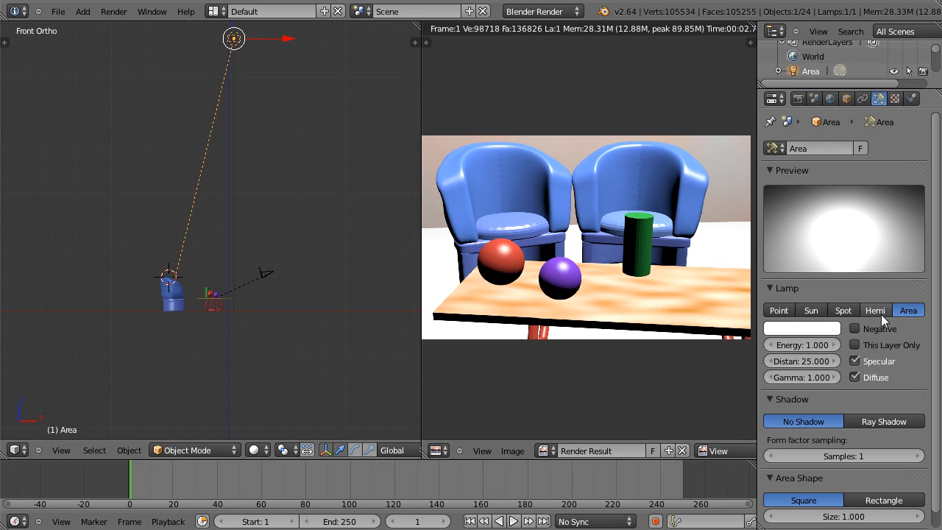
Set the area lamp's energy to 0.5 and render the scene
left_click(796, 328)
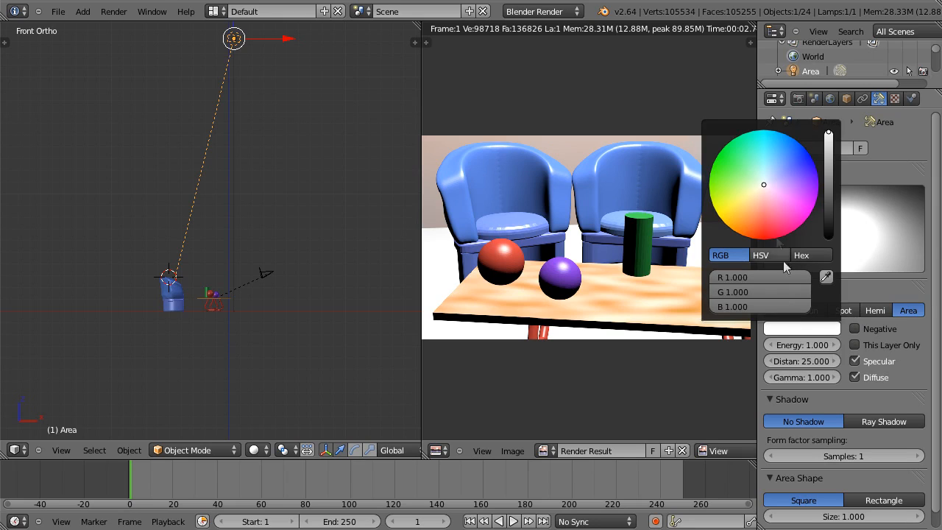
left_click(809, 344)
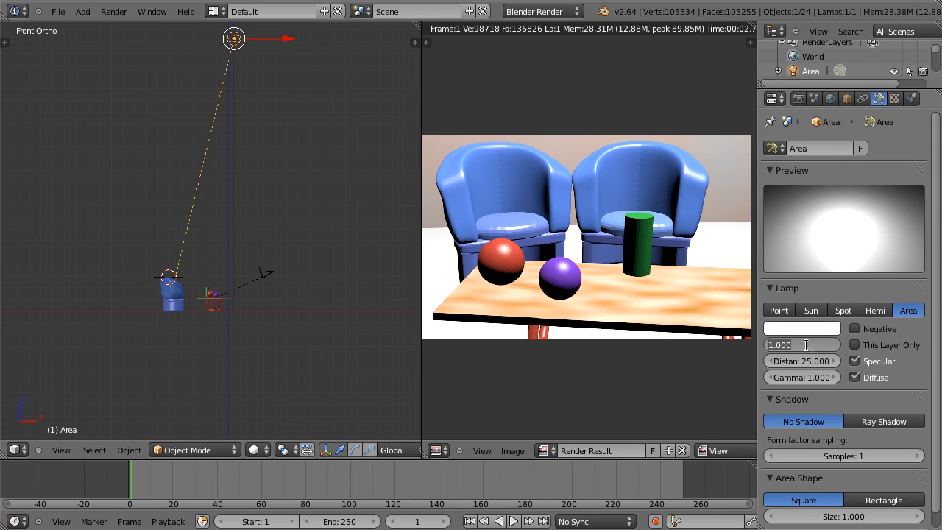
key("BackSpace")
type(".5")
key("Return")
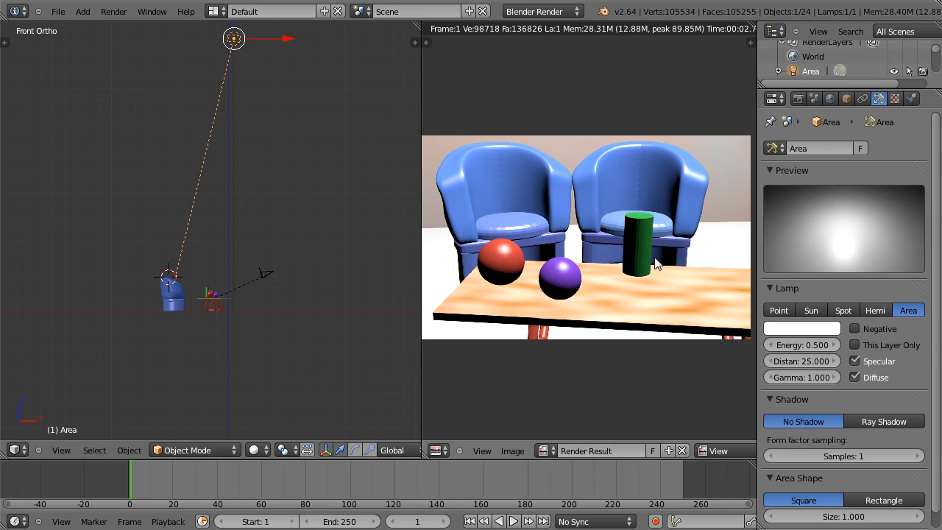
key("F12")
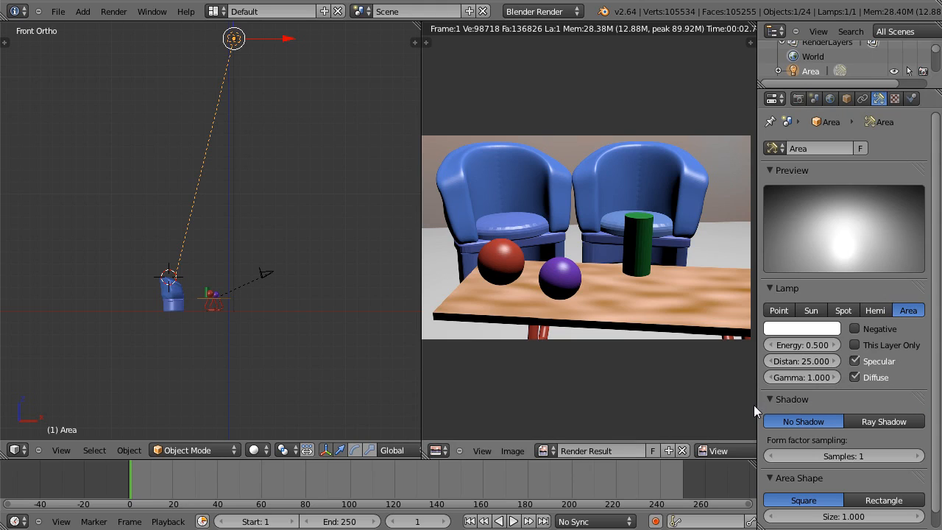
Set the area lamp's distance to 10 and render the scene
left_click(806, 363)
type("10")
key("Return")
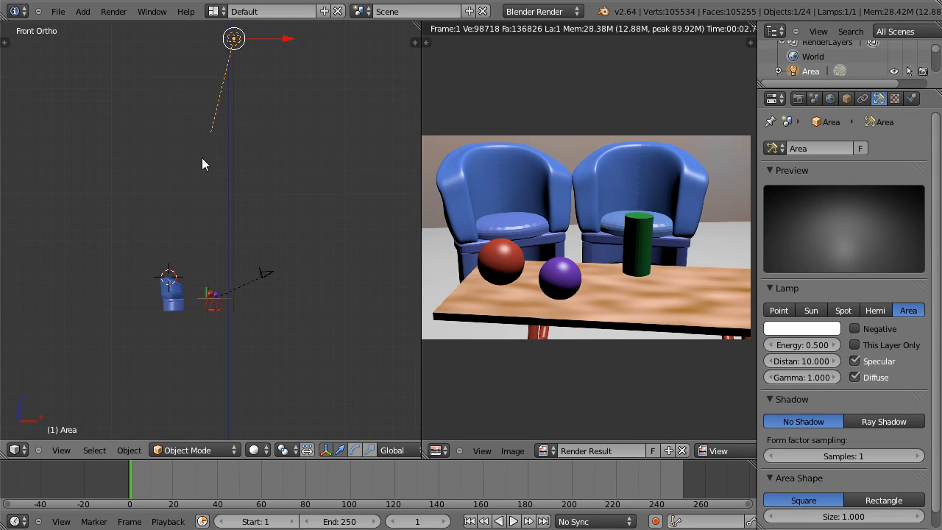
key("F12")
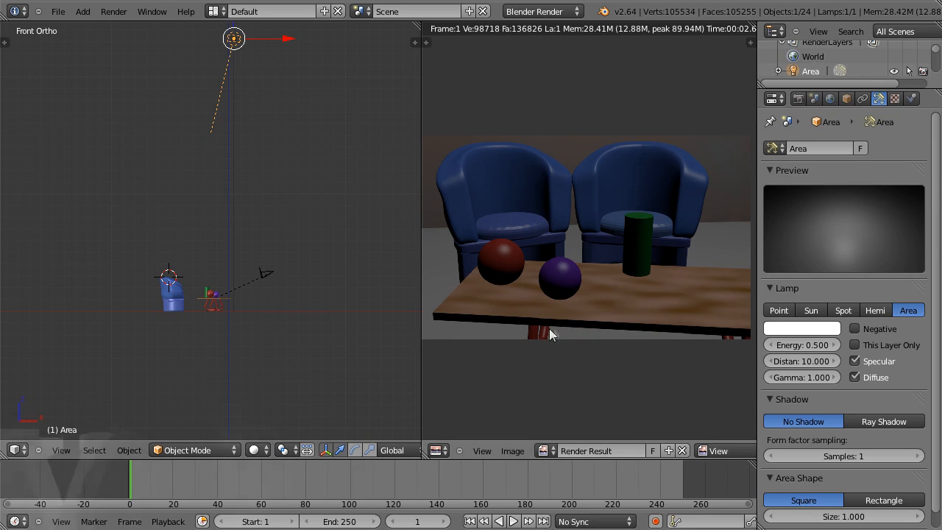
Set the area lamp's gamma to 2 and render the scene
left_click(811, 377)
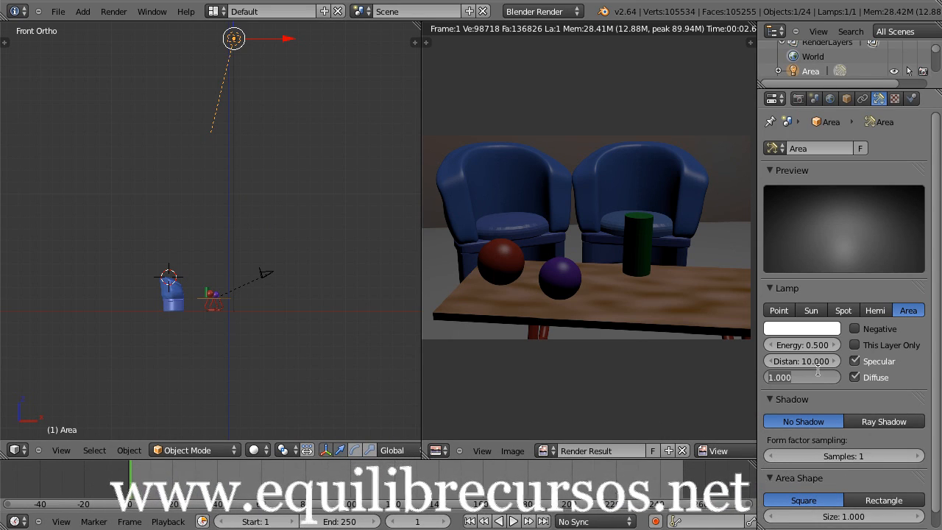
type("2")
key("Return")
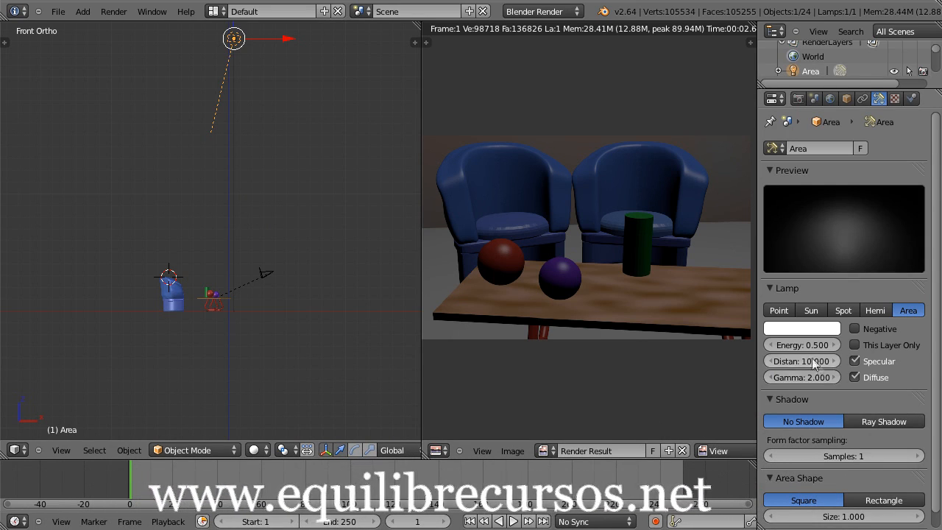
key("F12")
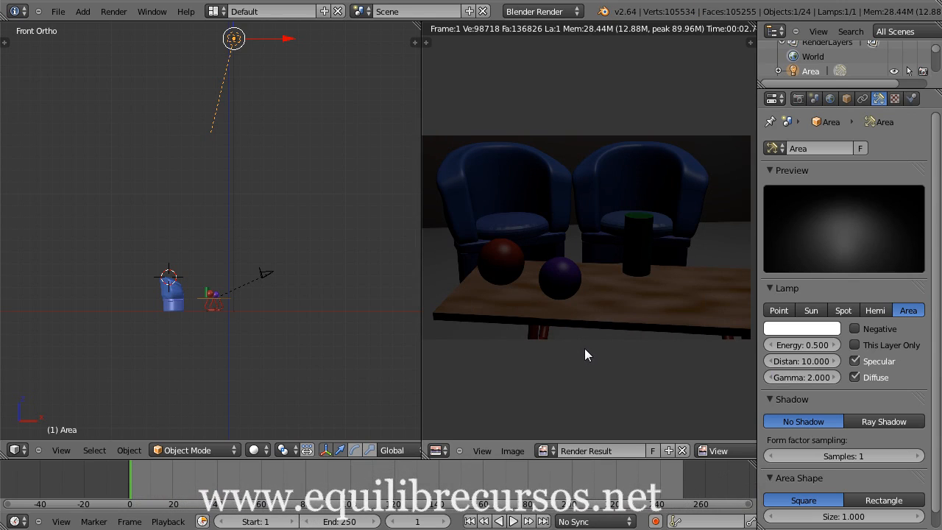
Return the area lamp's gamma to 1 and render the scene again
left_click(805, 377)
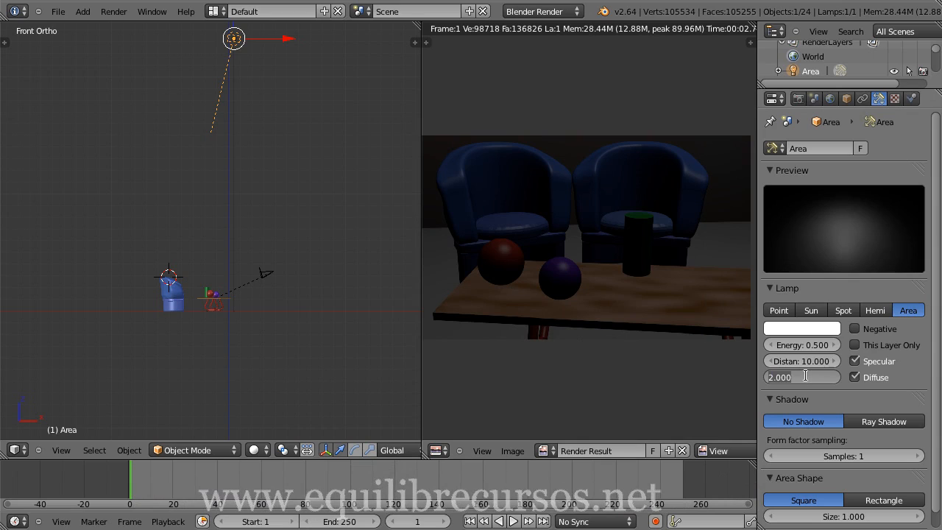
type("1")
key("Return")
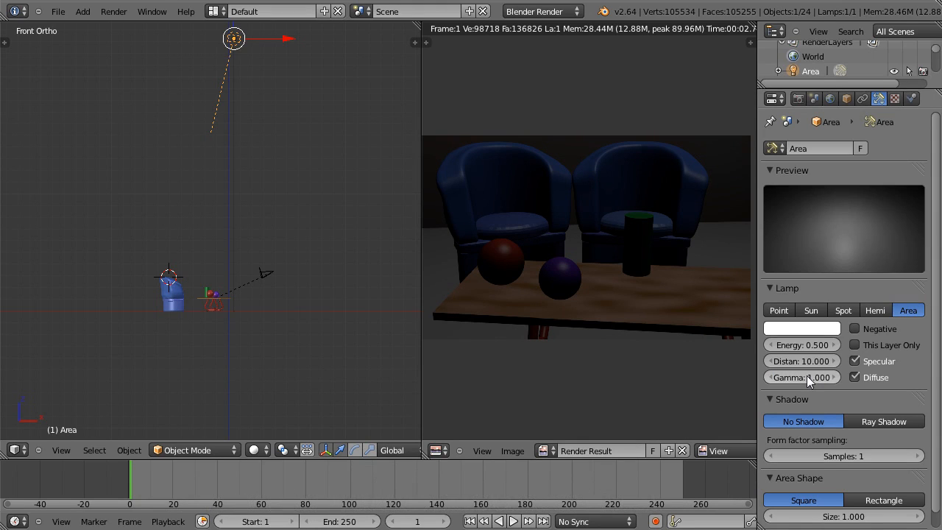
key("F12")
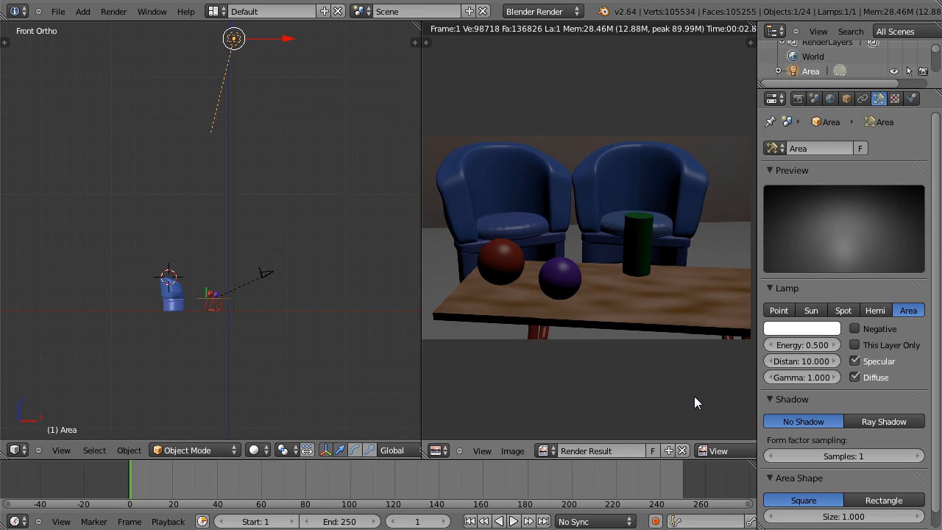
Set the area lamp's gamma to 0.5 and render the scene
left_click(804, 378)
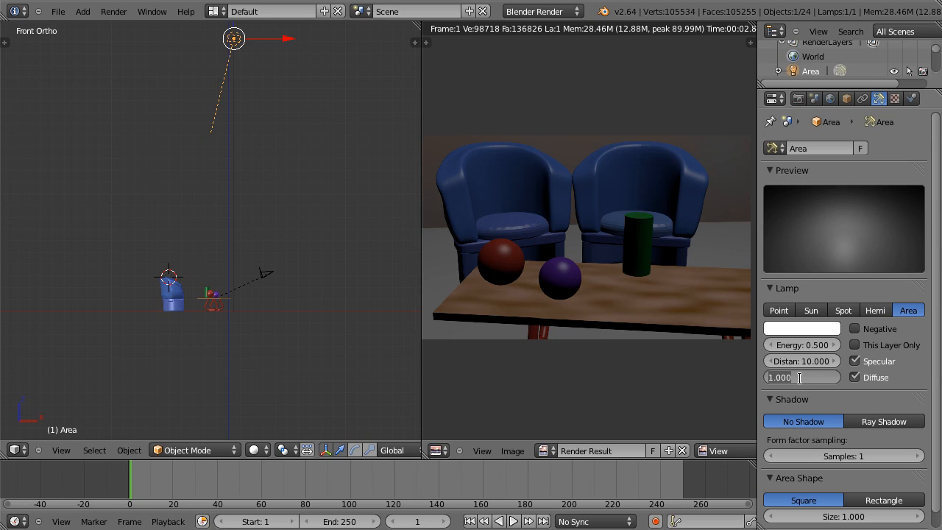
type("0.5")
key("Return")
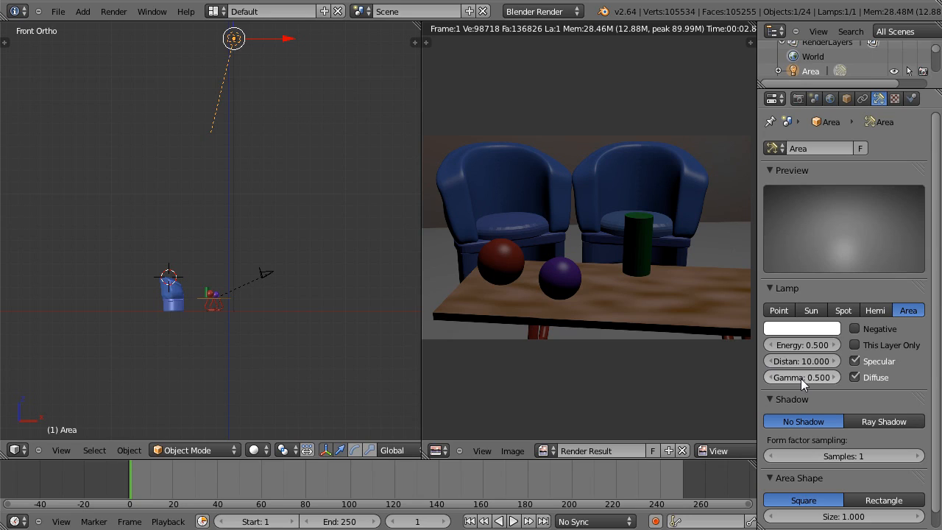
key("F12")
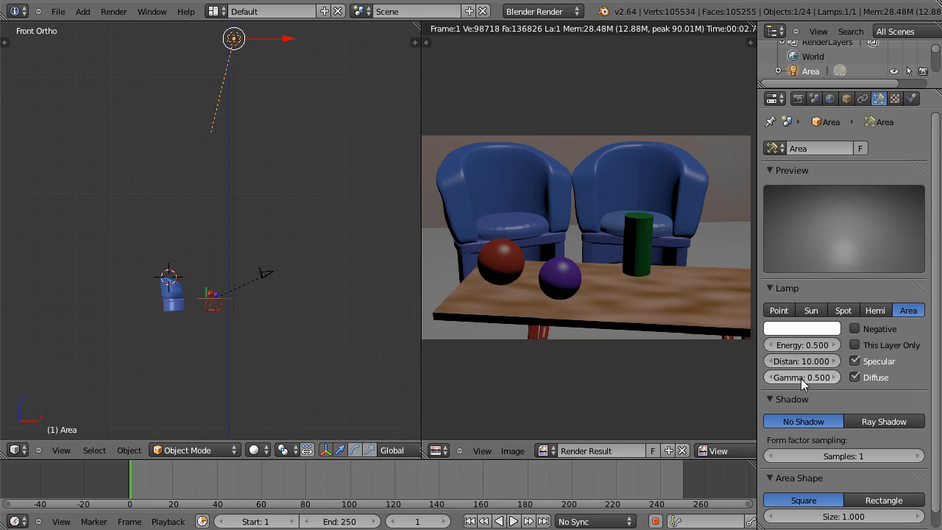
Restore the area lamp's gamma to 1 and render the scene
left_click(802, 377)
type("1")
key("Return")
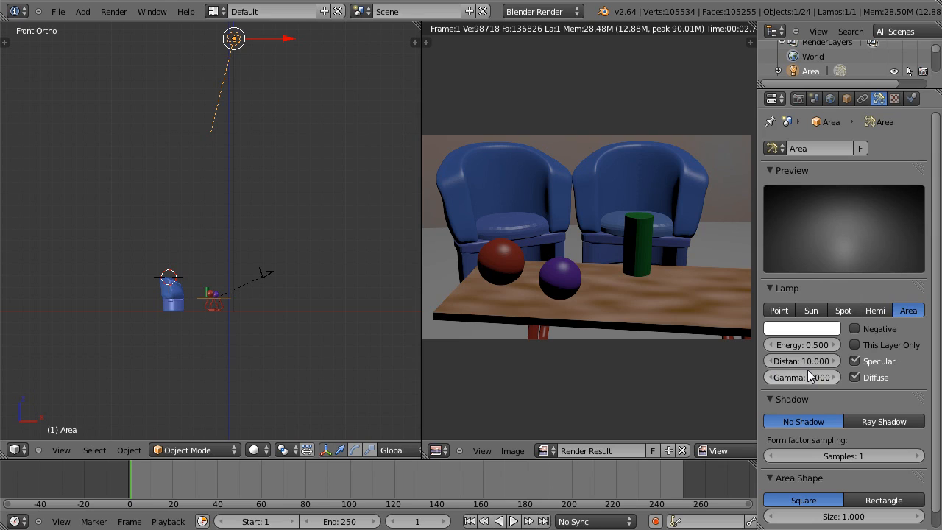
key("F12")
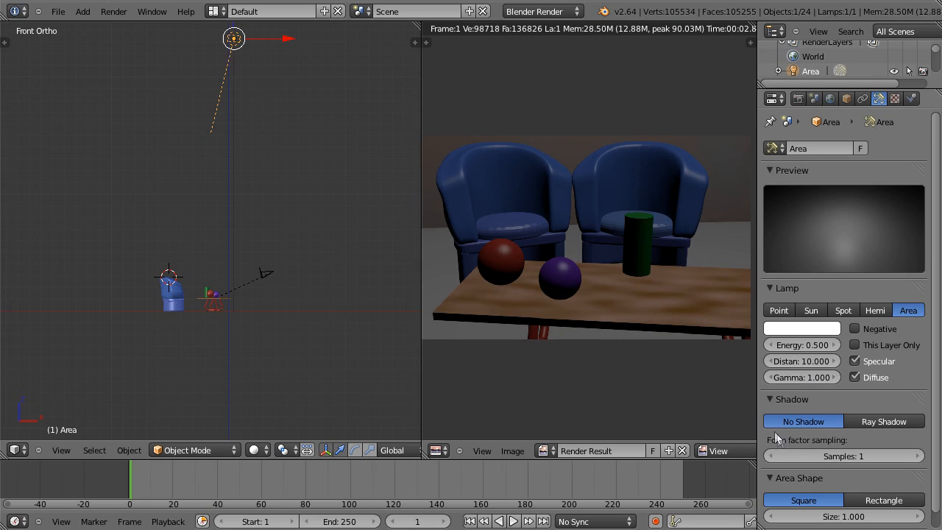
Enlarge the area lamp's square shape to a size of about 4.24
scroll(938, 469, "down", 1)
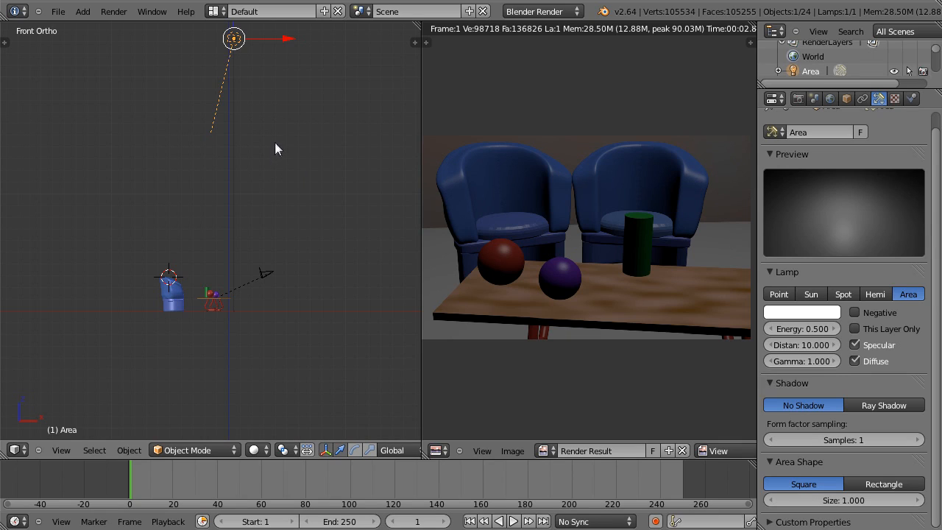
middle_click_drag(270, 204, 258, 287, "shift")
scroll(258, 288, "up", 7)
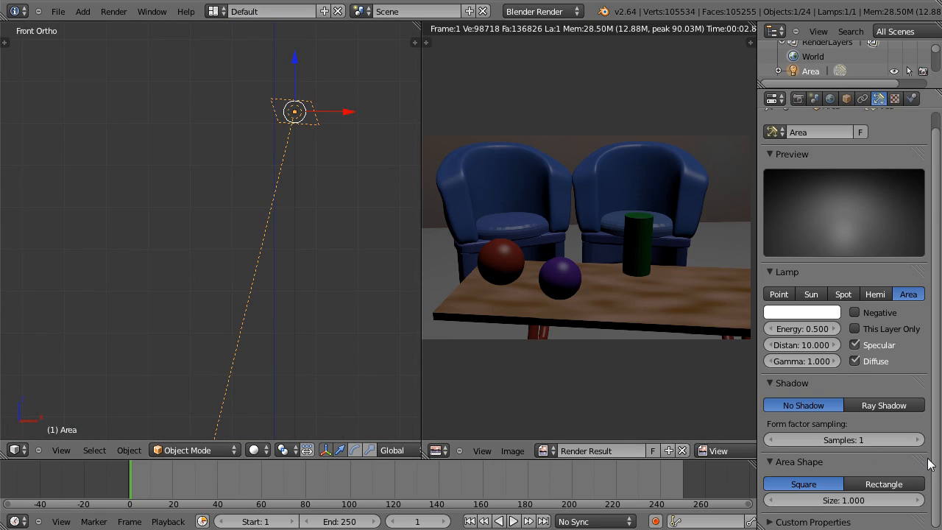
left_click_drag(802, 503, 910, 510)
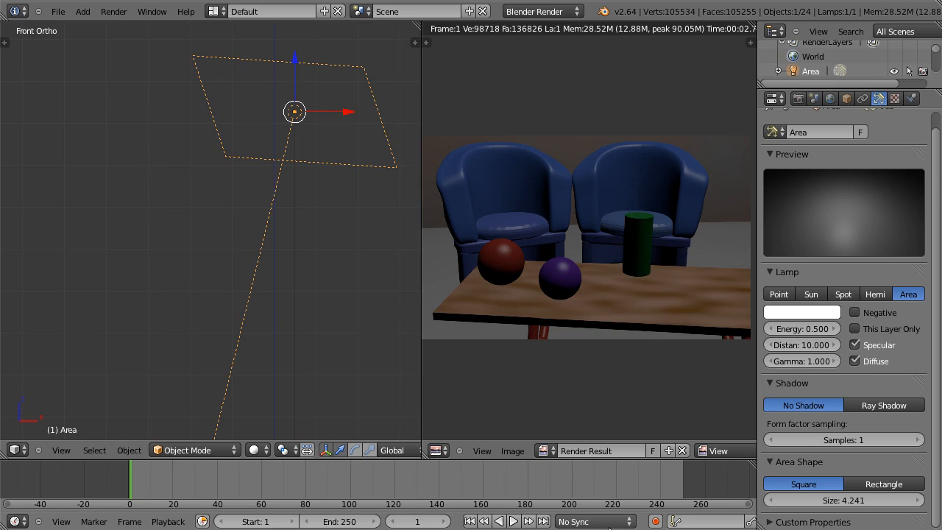
Set the area lamp's square size back to 1 and render the scene
left_click(844, 501)
type("1")
key("Return")
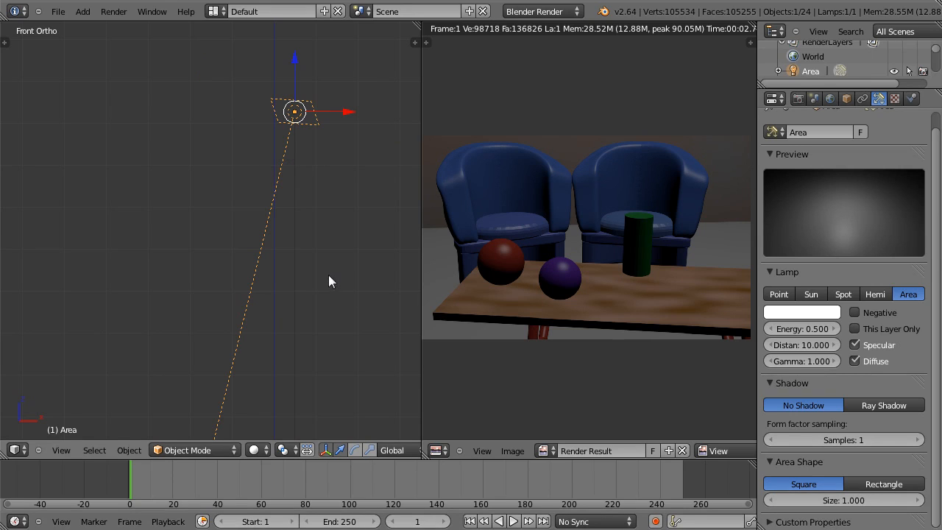
key("F12")
scroll(326, 351, "down", 3)
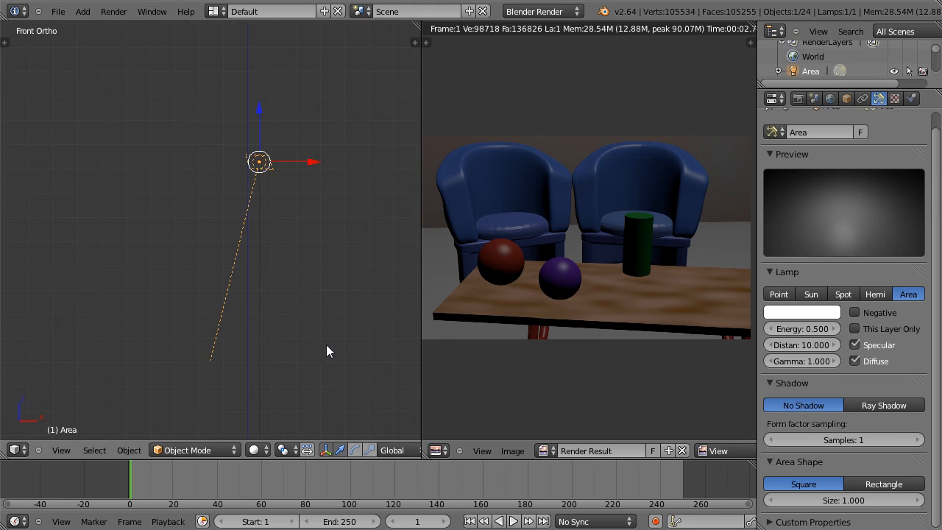
scroll(327, 346, "down", 5)
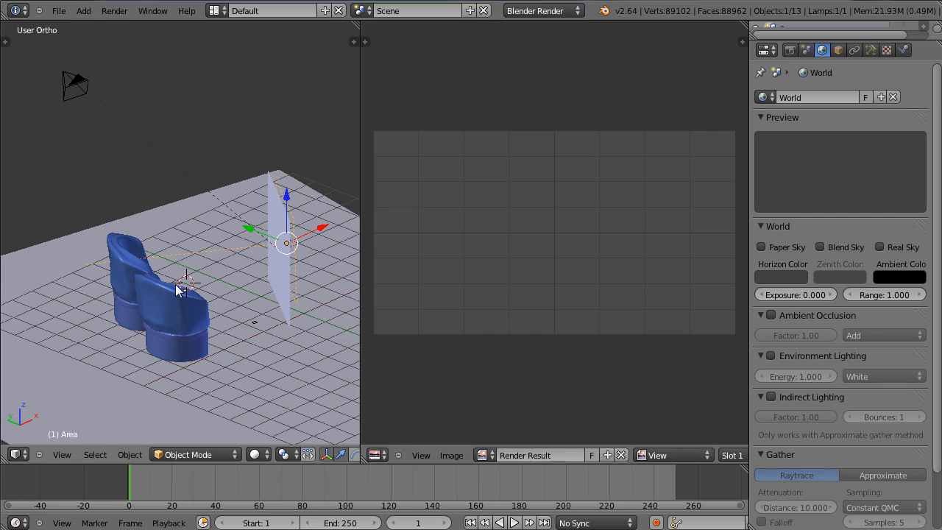
Examine the material of the upright plane in front of the chairs, including its specular settings
right_click(279, 274)
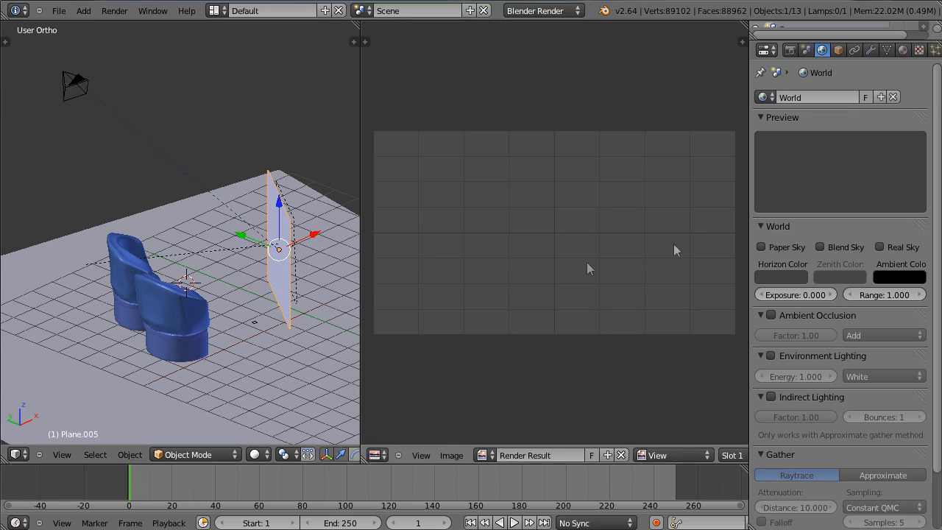
left_click(902, 50)
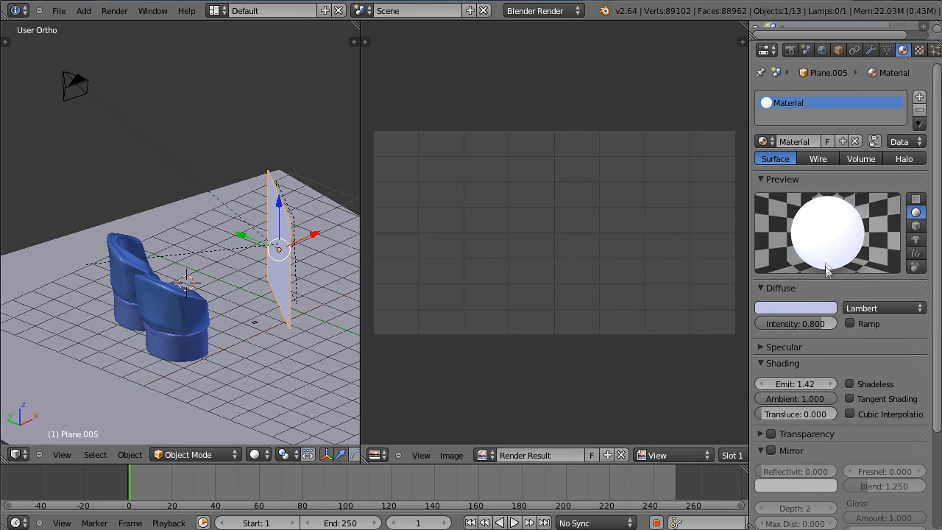
left_click(760, 343)
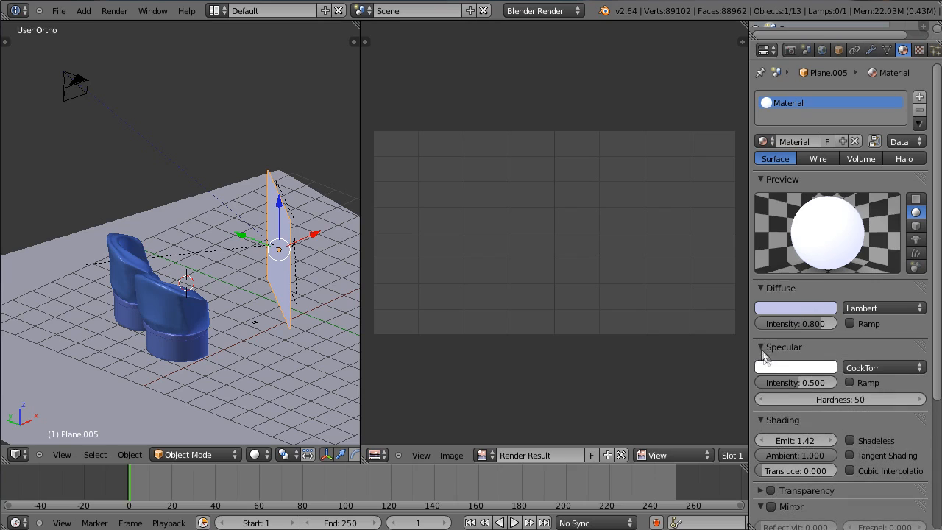
left_click(760, 345)
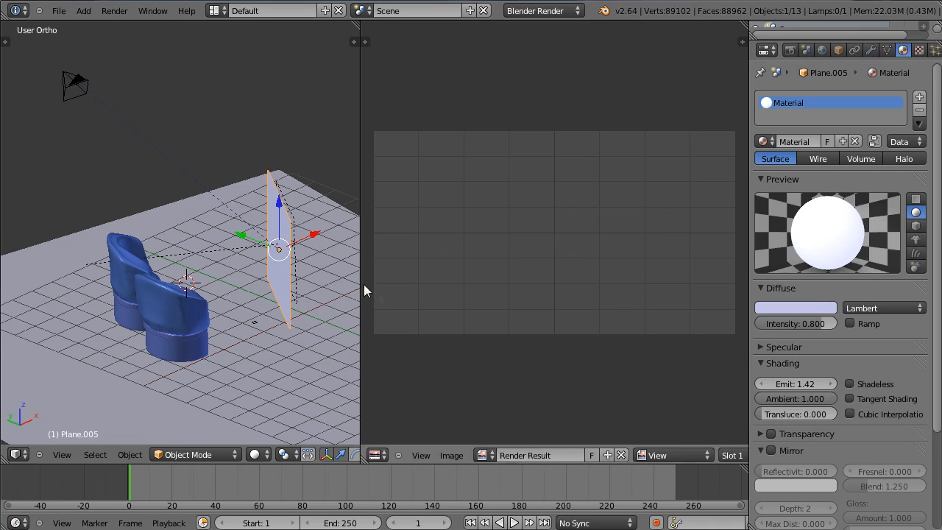
Review the settings of the area lamp behind the plane and the camera's constraint
right_click(294, 274)
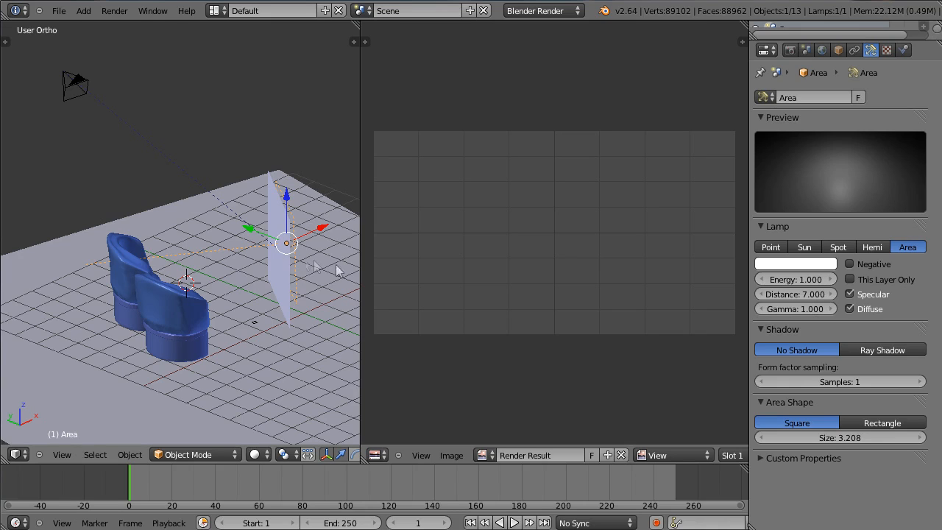
right_click(77, 86)
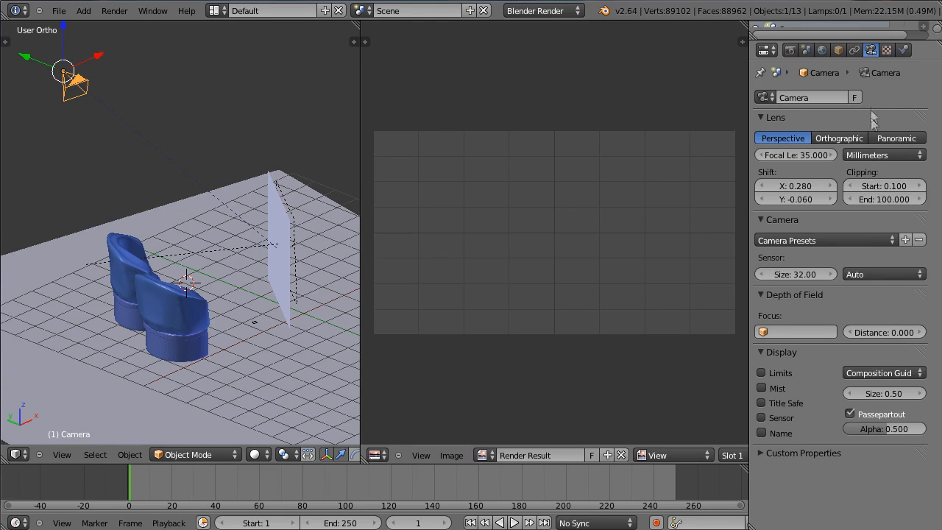
left_click(855, 50)
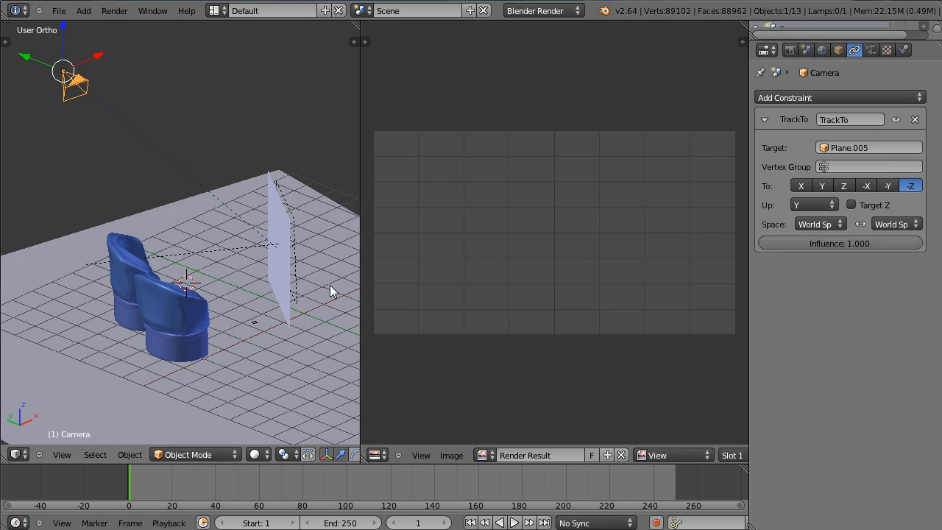
Select the area lamp behind the plane, display its lamp settings and render the scene from the camera view
right_click(293, 254)
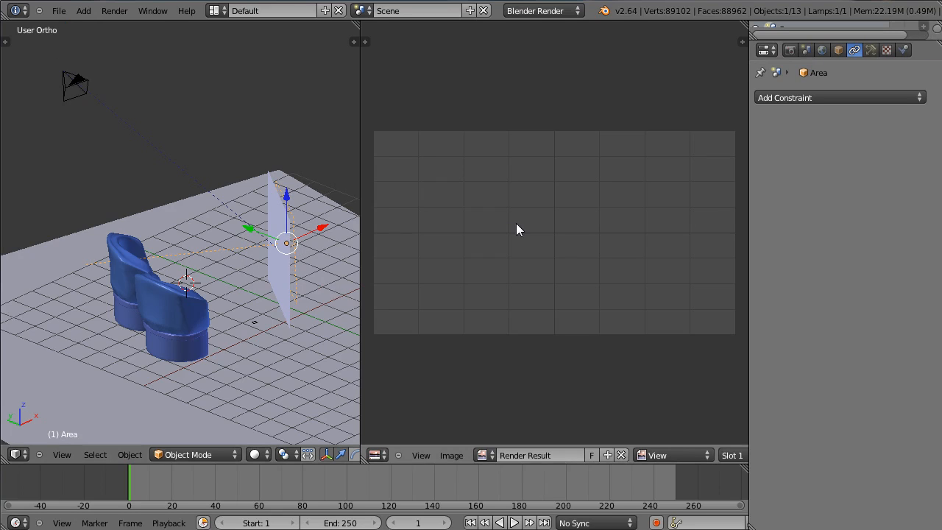
left_click(872, 50)
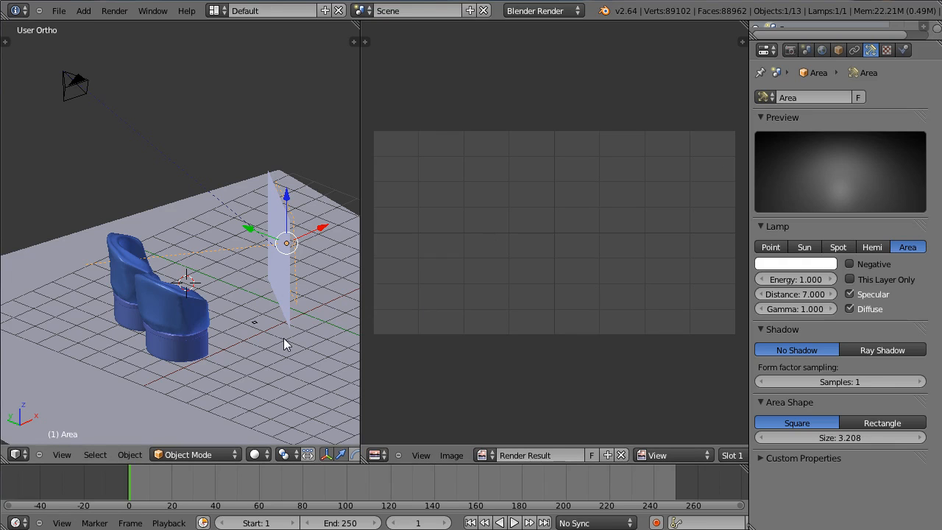
key("KP_0")
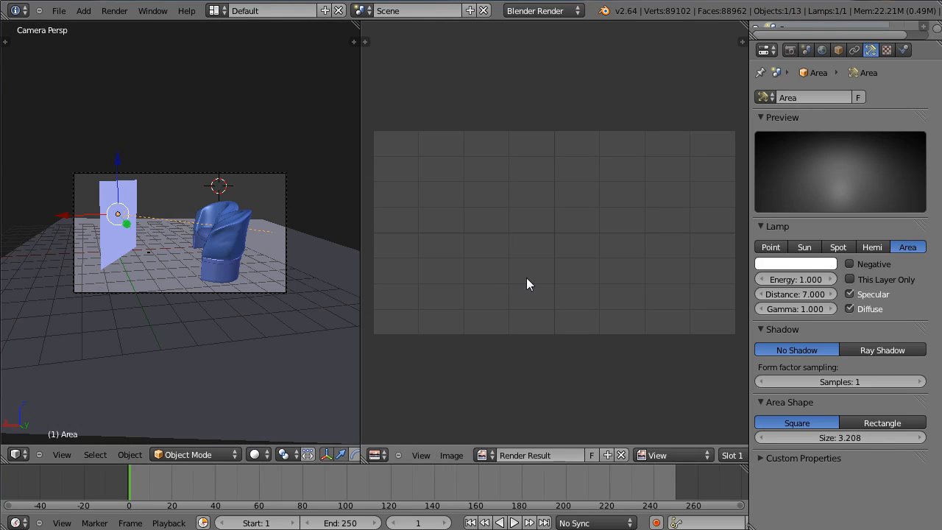
key("F12")
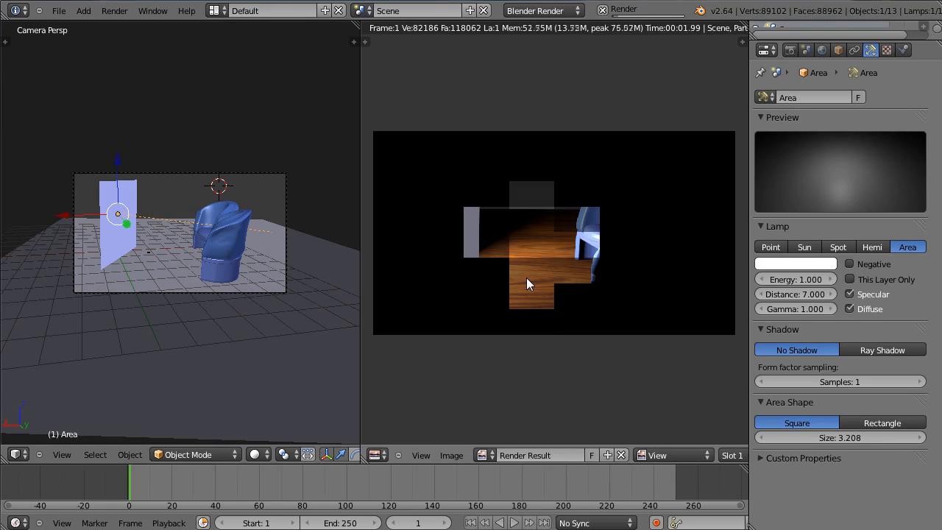